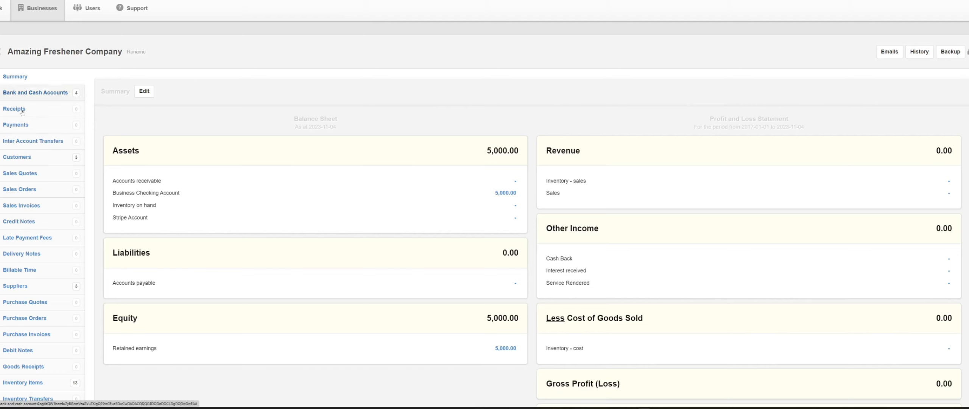
# Check the bank and cash accounts, and examine the summary's balance sheet and profit and loss statement down to the net profit
pyautogui.click(31, 91)
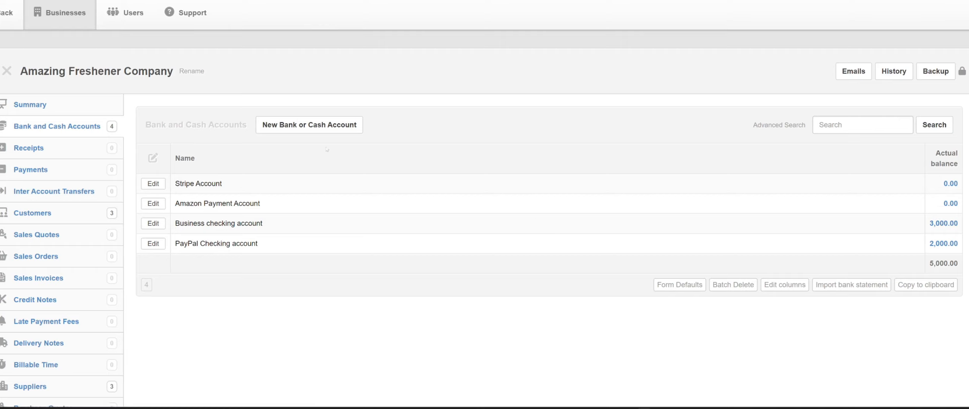
pyautogui.click(38, 115)
pyautogui.scroll(4, 71, 129)
pyautogui.scroll(-1, 309, 178)
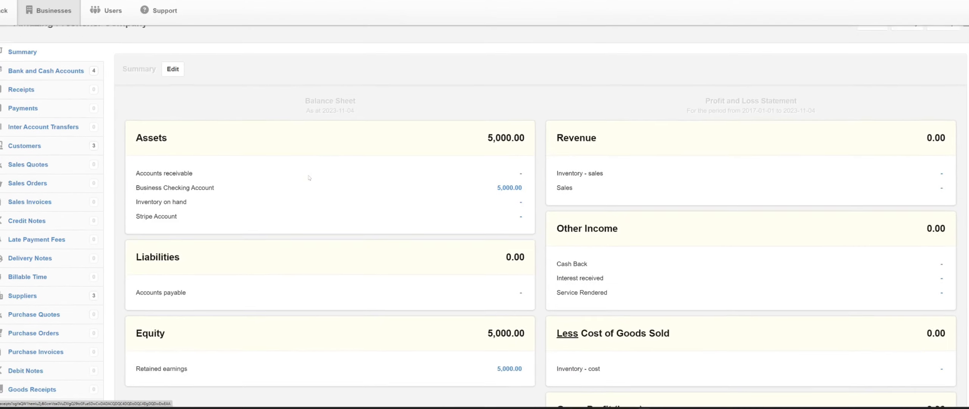
pyautogui.scroll(-2, 309, 178)
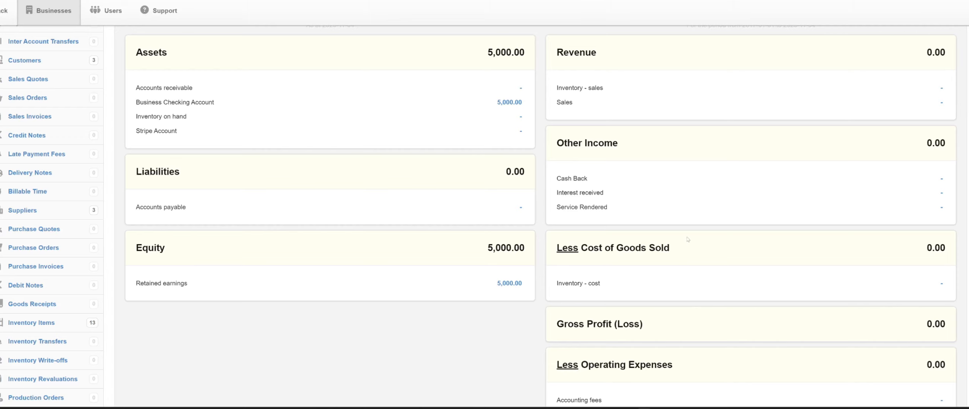
pyautogui.scroll(-8, 686, 250)
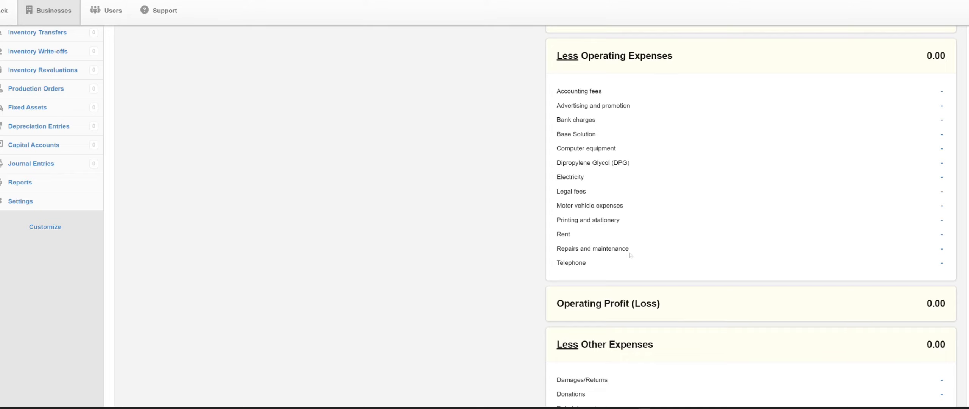
pyautogui.scroll(-5, 683, 173)
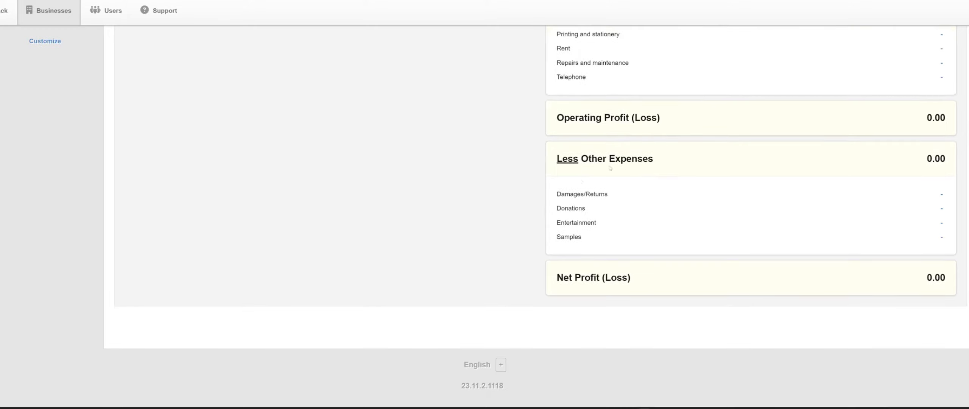
pyautogui.moveTo(585, 279); pyautogui.dragTo(556, 190)
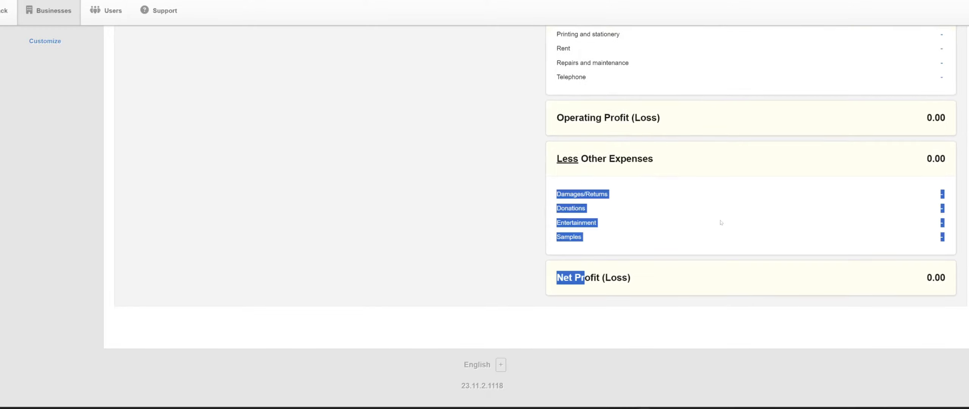
pyautogui.click(671, 238)
pyautogui.scroll(10, 670, 237)
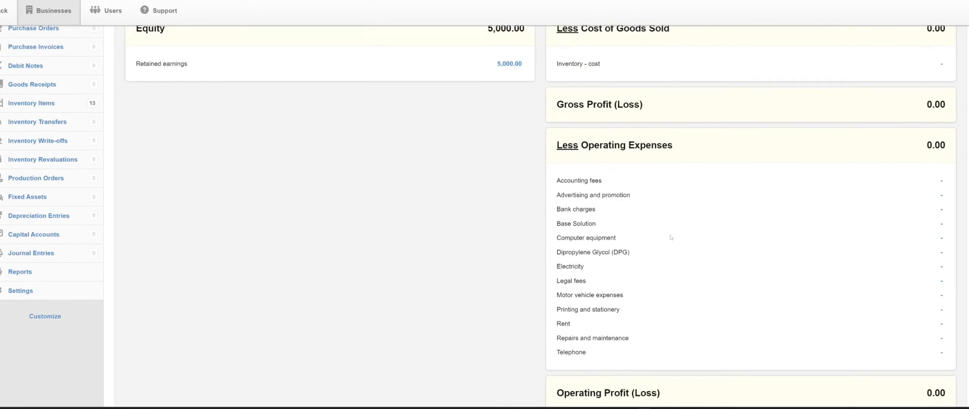
pyautogui.scroll(2, 654, 236)
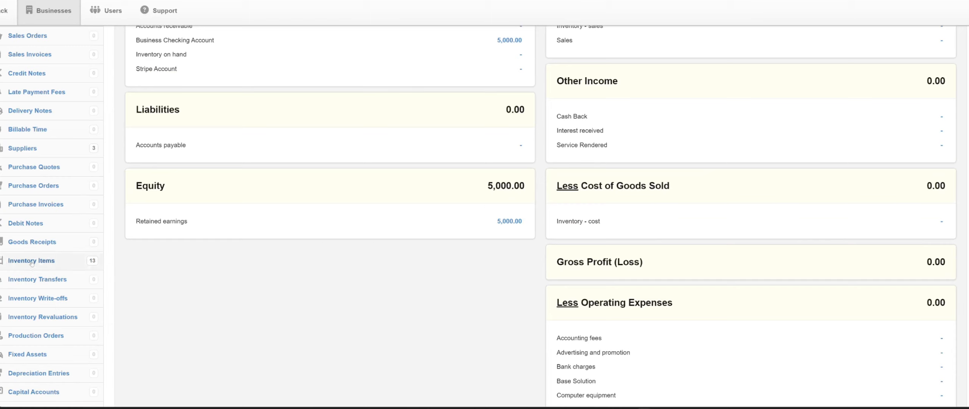
pyautogui.scroll(2, 23, 269)
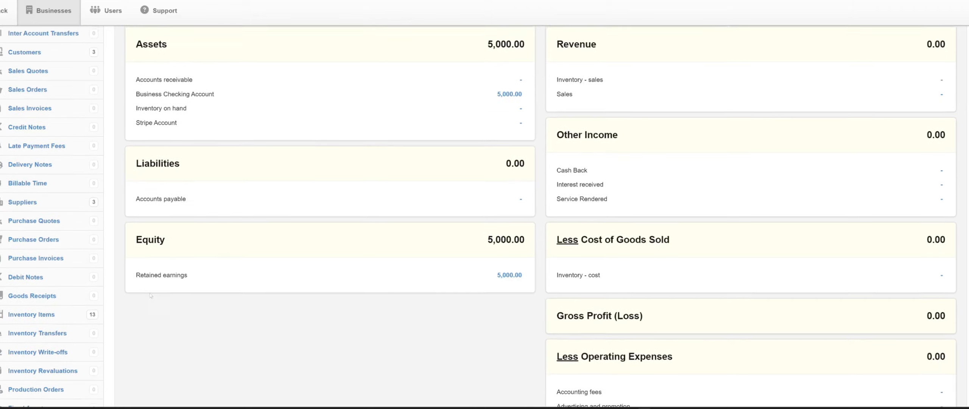
# Examine the inventory items list and the options of the blank new inventory item form
pyautogui.click(25, 326)
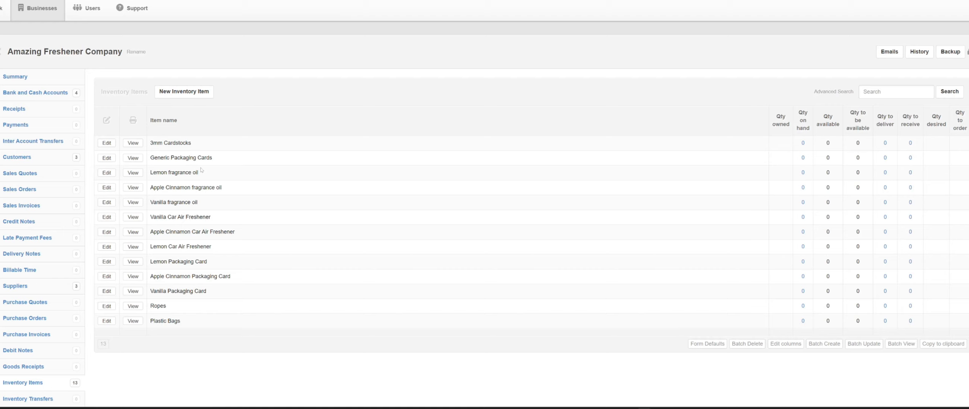
pyautogui.click(184, 91)
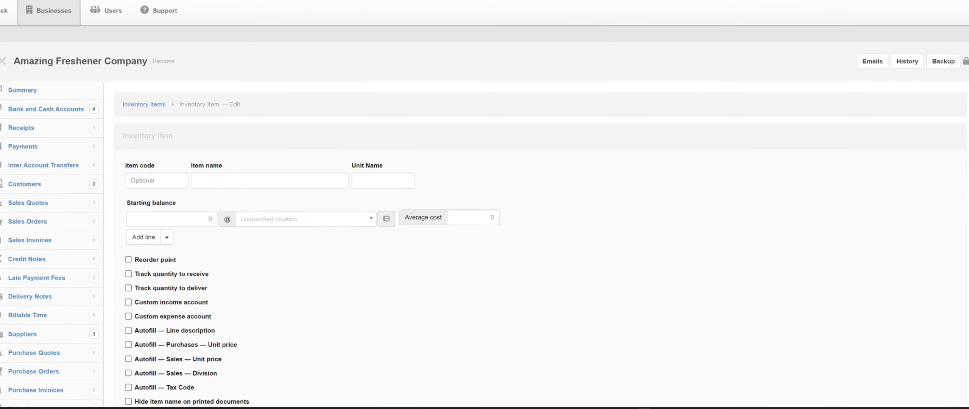
pyautogui.scroll(-3, 264, 211)
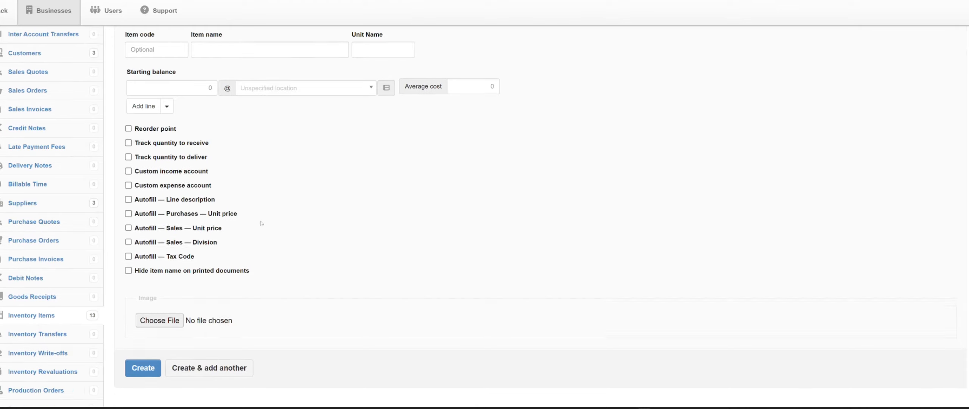
pyautogui.scroll(3, 147, 113)
pyautogui.click(147, 108)
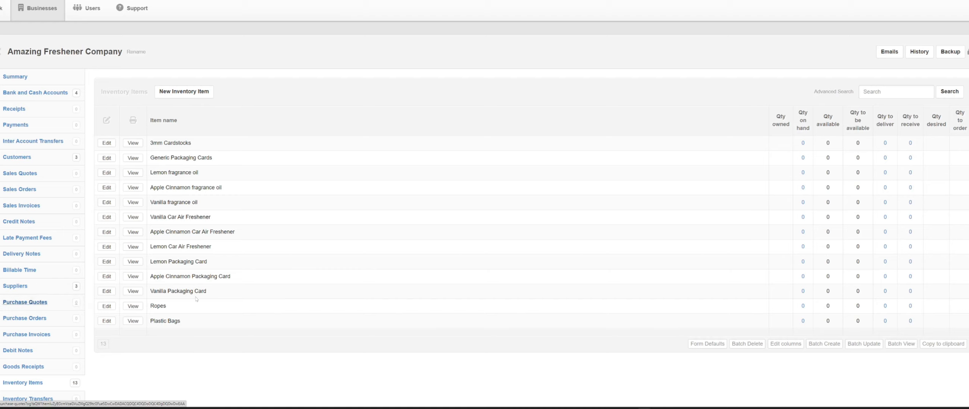
# Start a new purchase quote with automatic reference numbering and ABC Paper LLC as the supplier
pyautogui.click(16, 301)
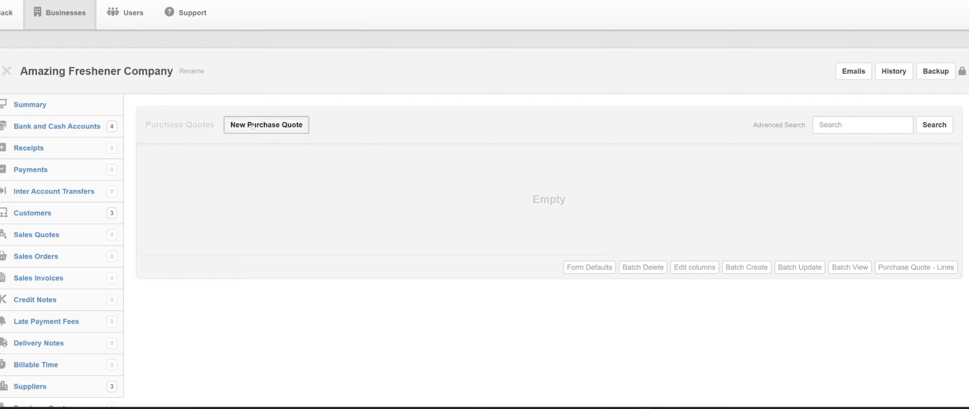
pyautogui.click(252, 125)
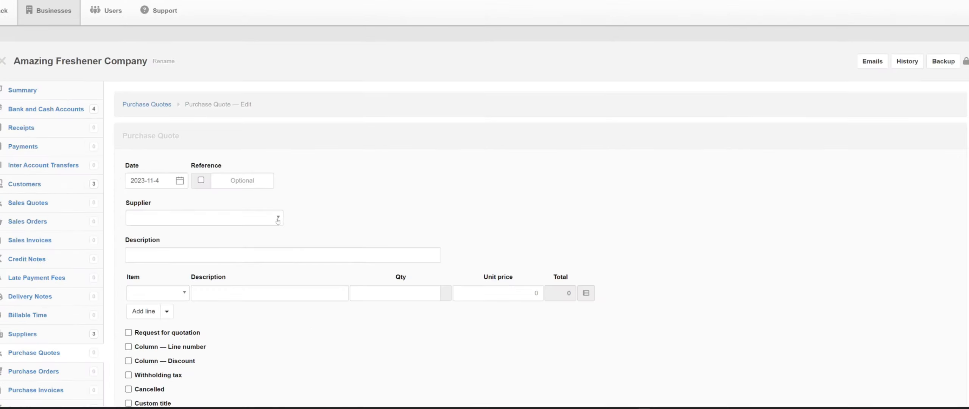
pyautogui.scroll(-2, 250, 178)
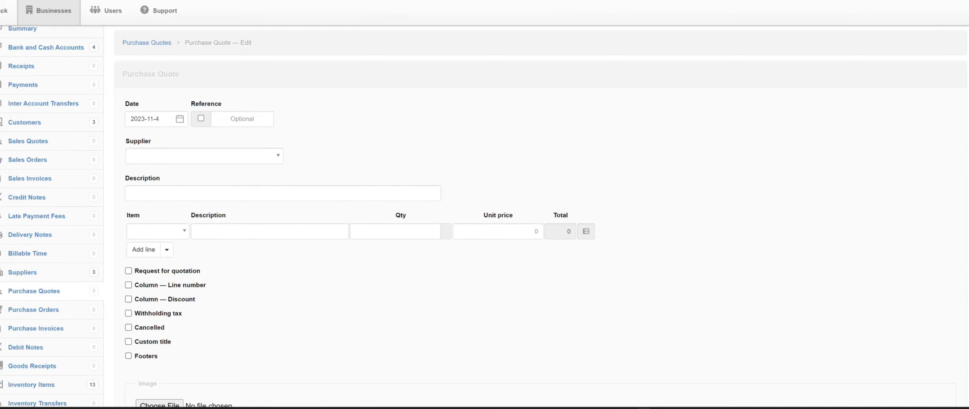
pyautogui.click(201, 118)
pyautogui.click(243, 162)
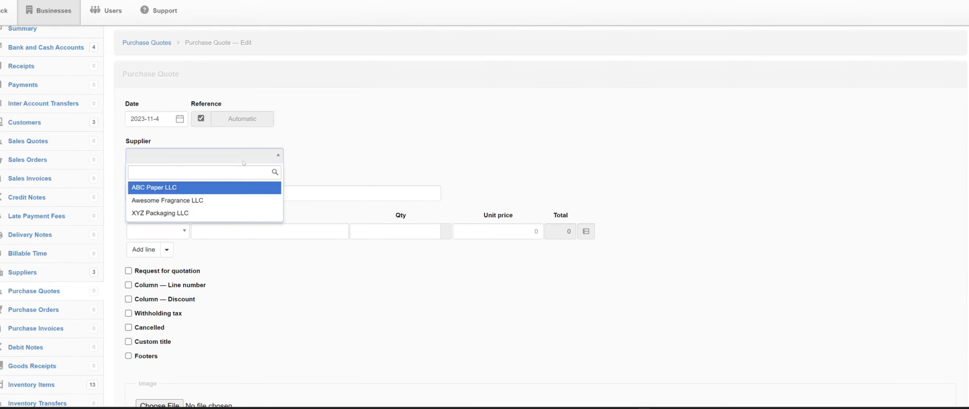
pyautogui.click(195, 187)
# Enter "3mm Cradstocks" as the purchase quote's description
pyautogui.click(195, 191)
pyautogui.write('3m')
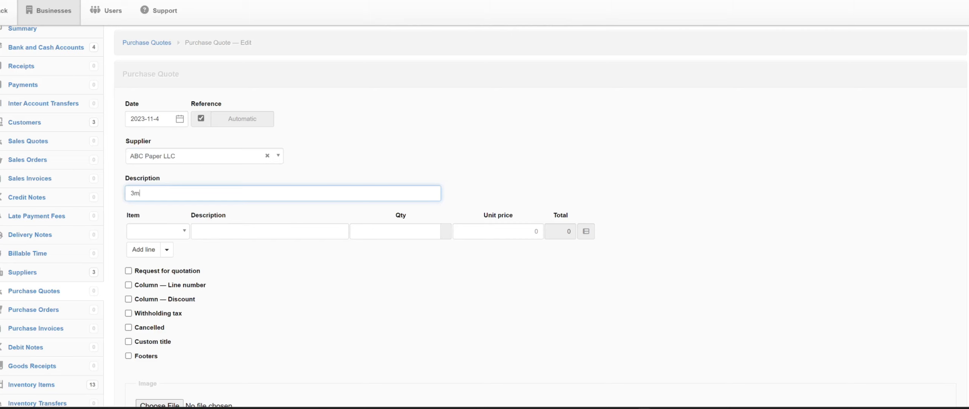
pyautogui.write('m Cradstocks')
pyautogui.doubleClick(163, 193)
pyautogui.click(162, 193)
# Fill the first quote line with item 100 - 3mm Cardstocks, a quantity of 1000 and a unit price of 0.45
pyautogui.click(156, 234)
pyautogui.click(152, 271)
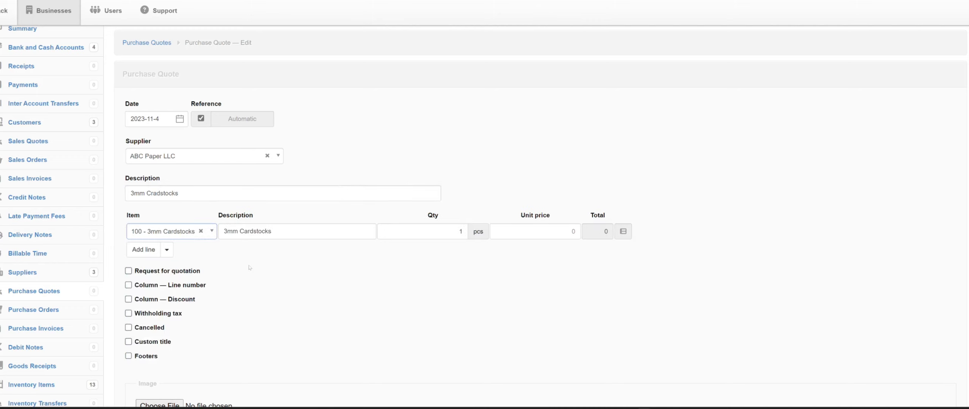
pyautogui.click(436, 231)
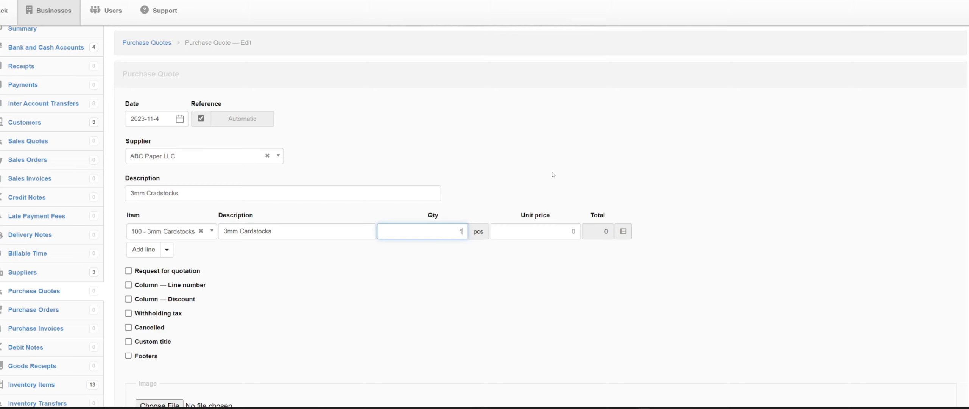
pyautogui.write('000')
pyautogui.click(559, 233)
pyautogui.write('0.45')
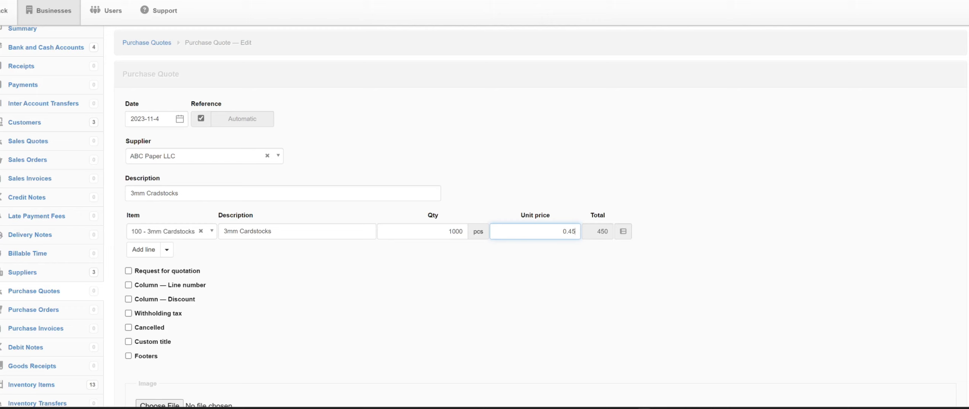
# Add three blank lines to the purchase quote below the 3mm Cardstocks line
pyautogui.click(146, 250)
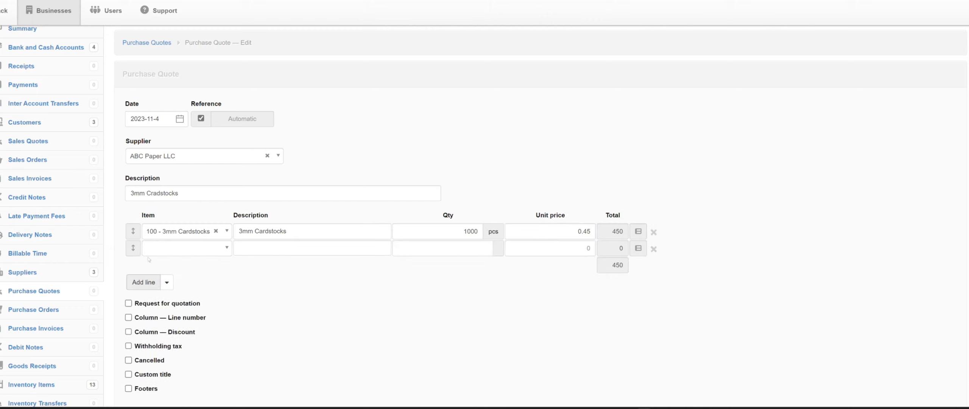
pyautogui.click(143, 282)
pyautogui.click(144, 299)
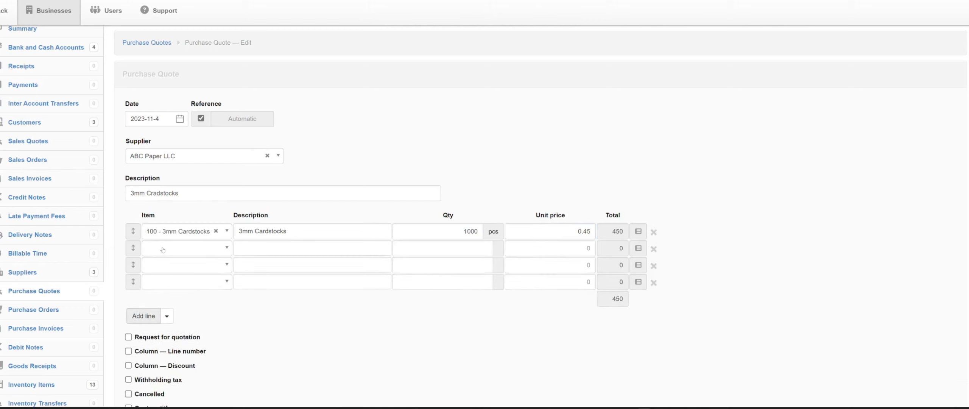
# Assign 114 - Plastic Bags, 102 - Generic Packaging Cards and 113 - Ropes, in that order, to the three blank quote lines
pyautogui.click(163, 249)
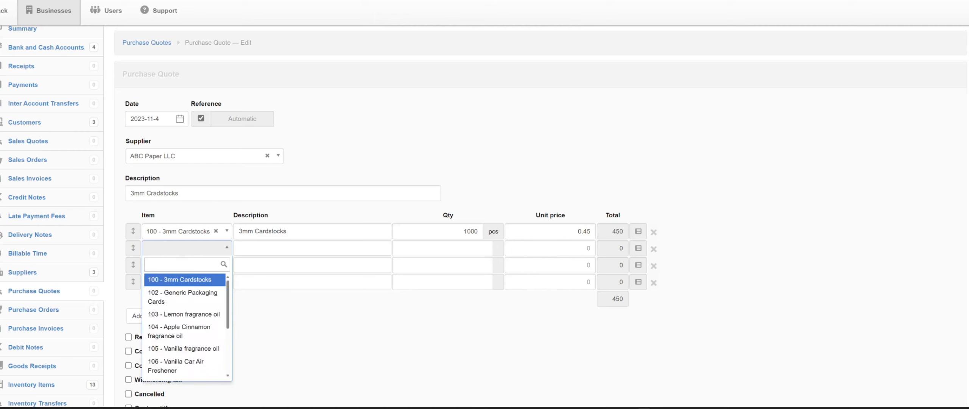
pyautogui.write('plastic')
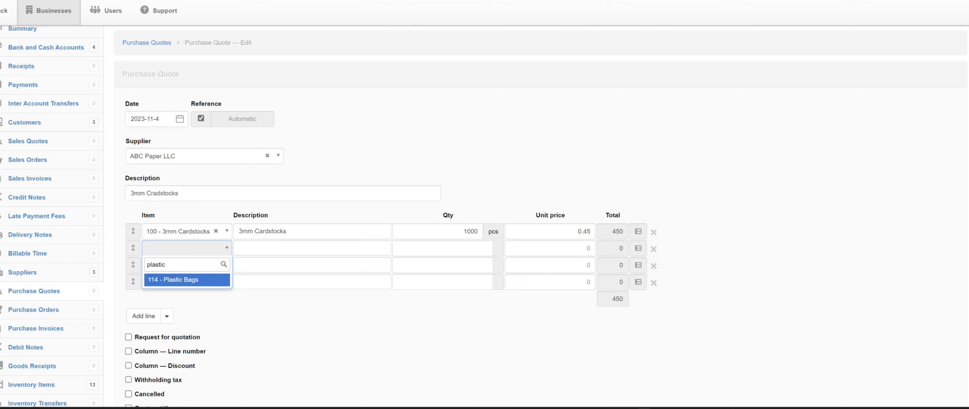
pyautogui.click(203, 274)
pyautogui.click(188, 264)
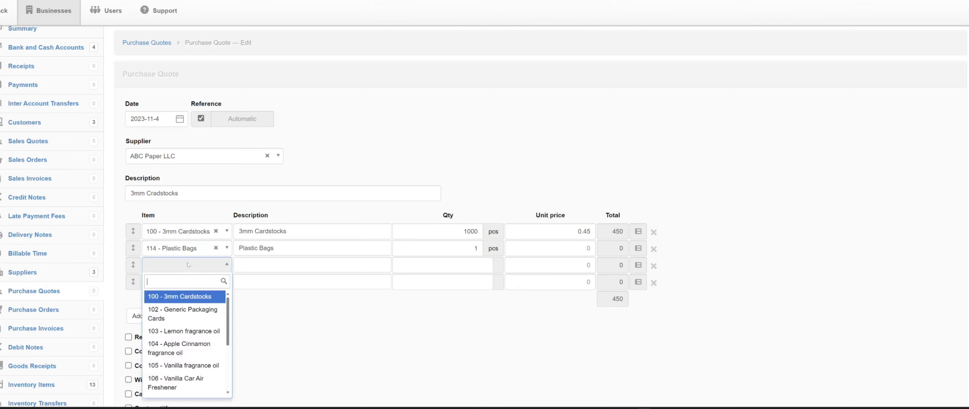
pyautogui.write('gener')
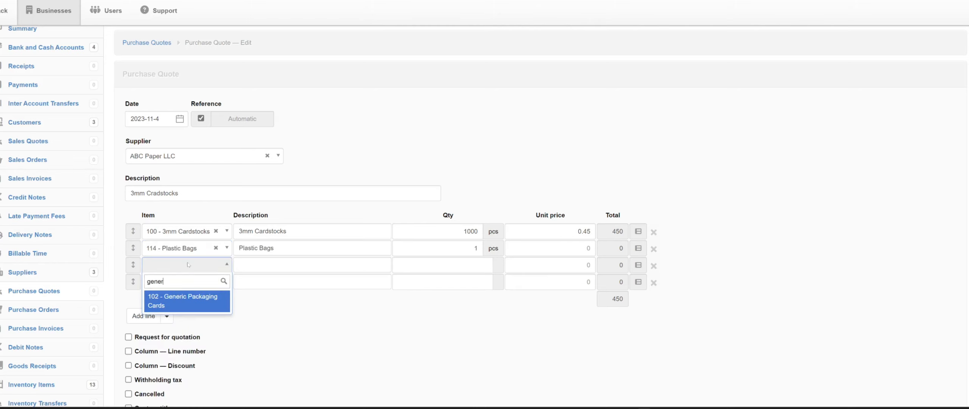
pyautogui.click(221, 304)
pyautogui.click(182, 281)
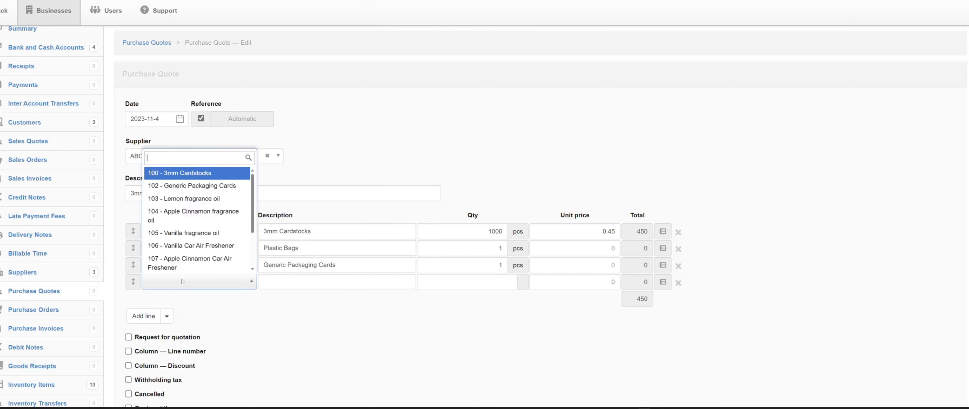
pyautogui.write('ropes')
pyautogui.click(179, 266)
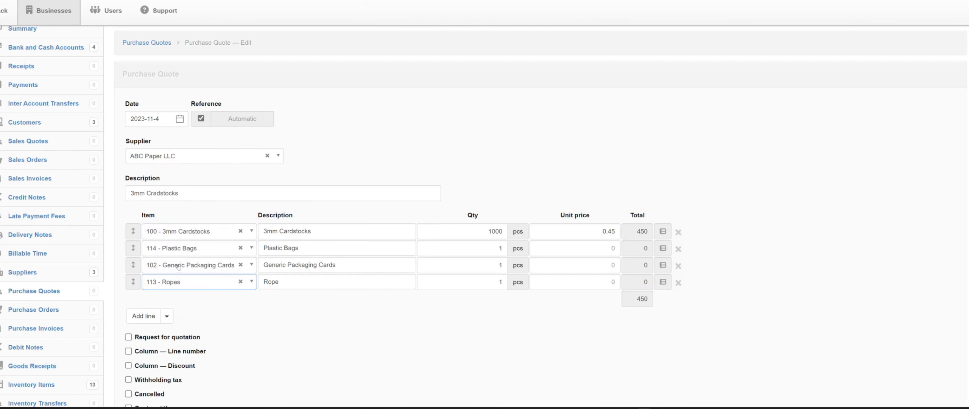
# Set the quantity to 1000 for each of the Plastic Bags, Generic Packaging Cards and Ropes lines
pyautogui.click(502, 248)
pyautogui.write('000')
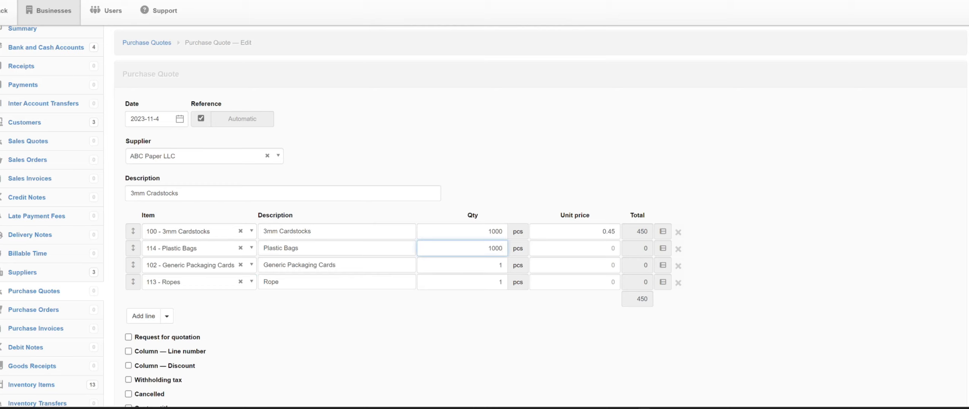
pyautogui.click(502, 265)
pyautogui.write('000')
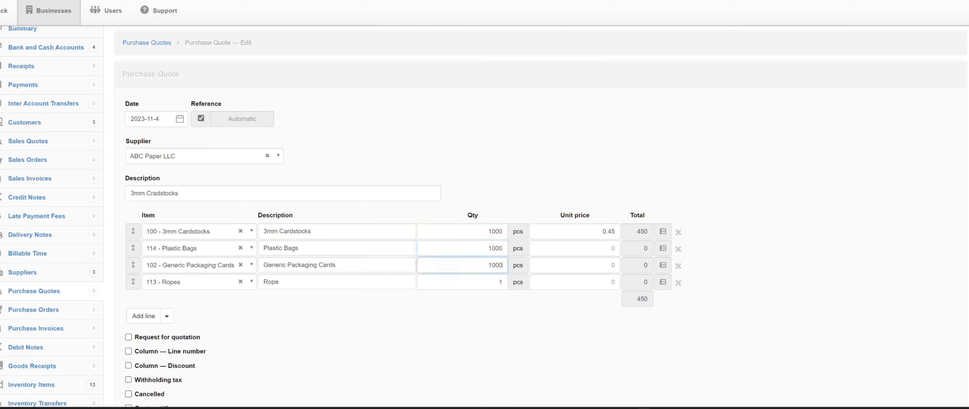
pyautogui.click(509, 281)
pyautogui.click(503, 281)
pyautogui.write('000')
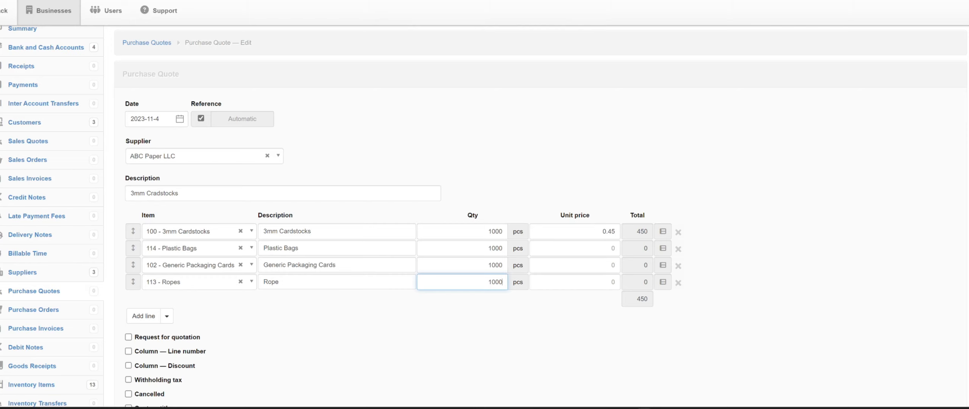
# Create the purchase quote for ABC Paper LLC, leaving its optional settings unchecked
pyautogui.scroll(-8, 231, 244)
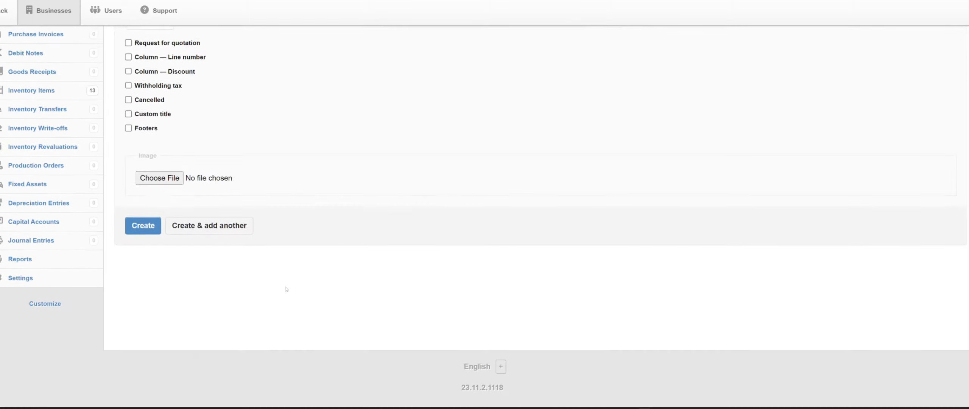
pyautogui.scroll(3, 275, 281)
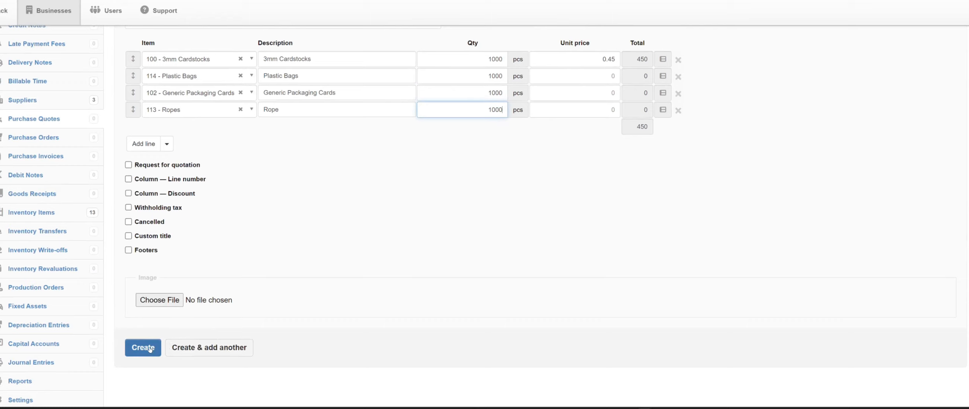
pyautogui.click(150, 348)
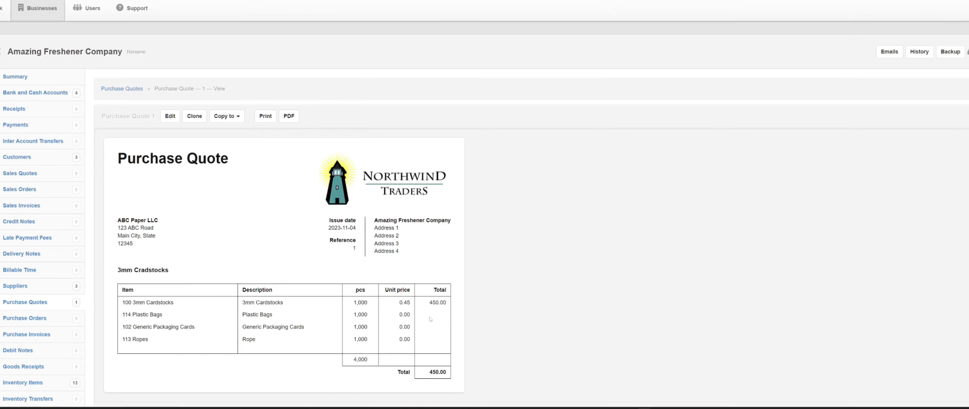
# Copy the purchase quote to a new purchase order with an automatic reference and create the order
pyautogui.scroll(-2, 431, 319)
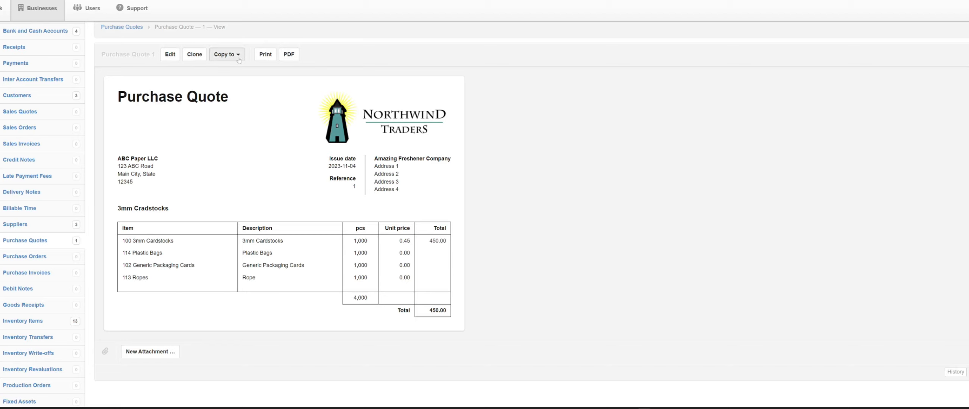
pyautogui.click(227, 54)
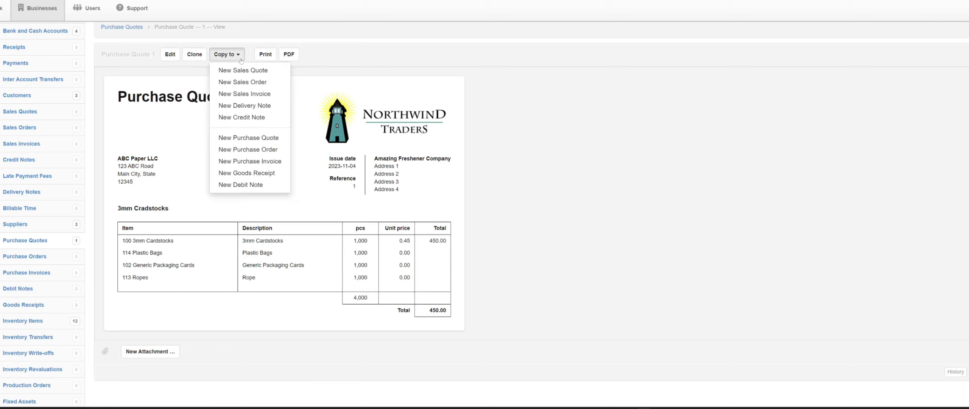
pyautogui.click(244, 150)
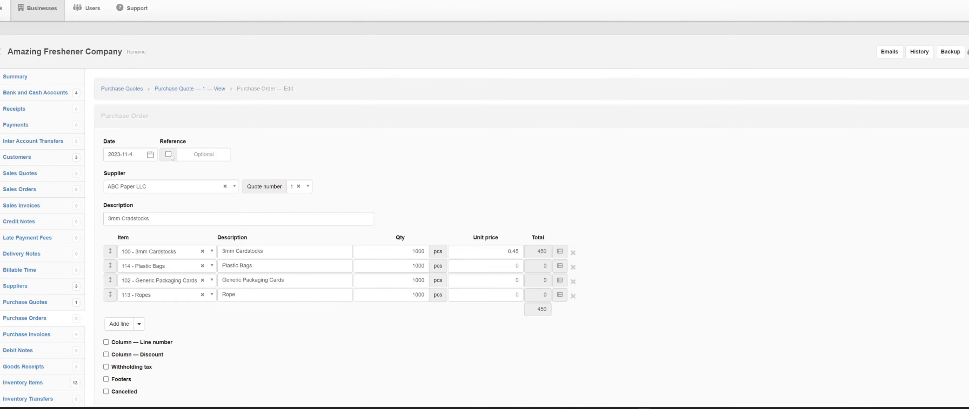
pyautogui.click(168, 154)
pyautogui.scroll(-4, 396, 250)
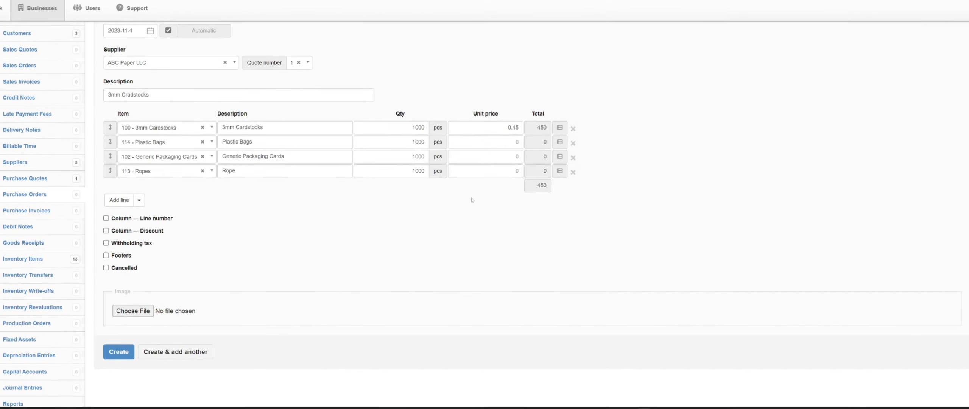
pyautogui.click(119, 351)
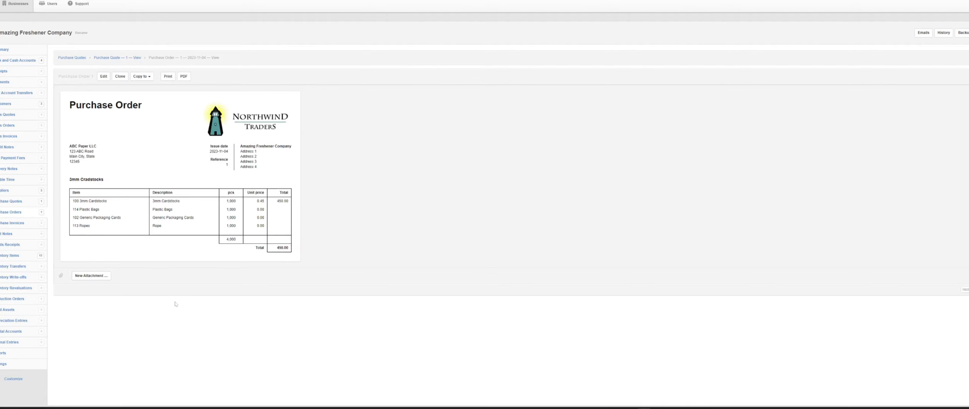
# Copy the purchase order to a new purchase invoice, due by 2023-11-4 and with an automatic reference
pyautogui.scroll(-2, 240, 299)
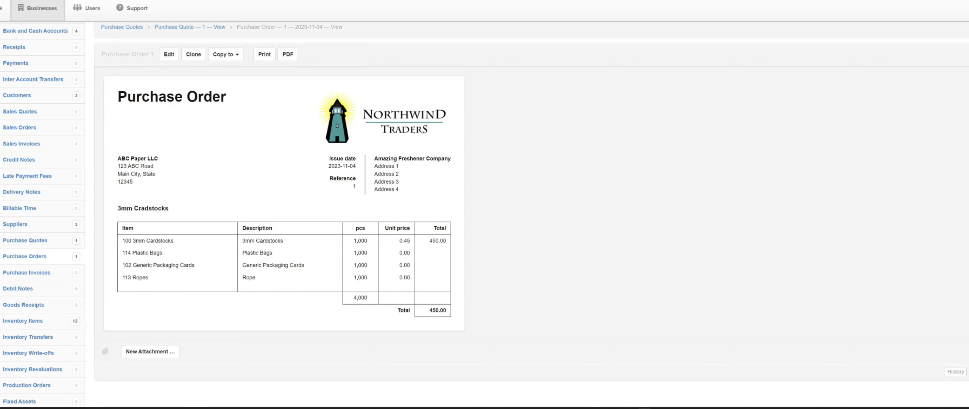
pyautogui.click(238, 55)
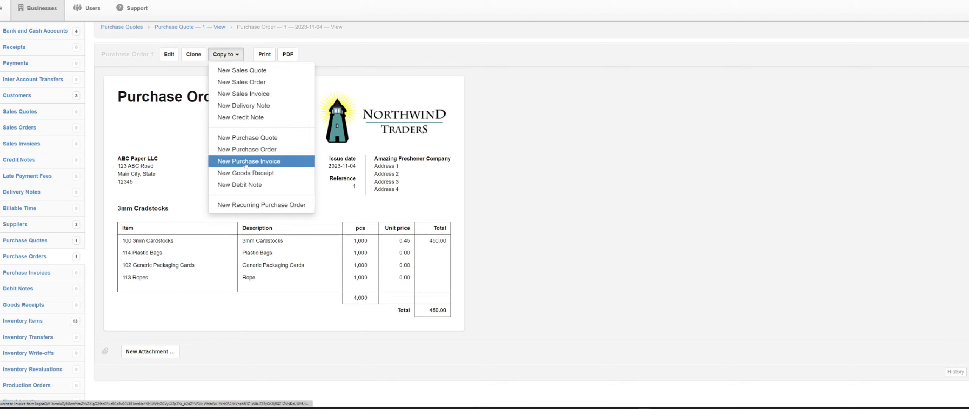
pyautogui.click(245, 161)
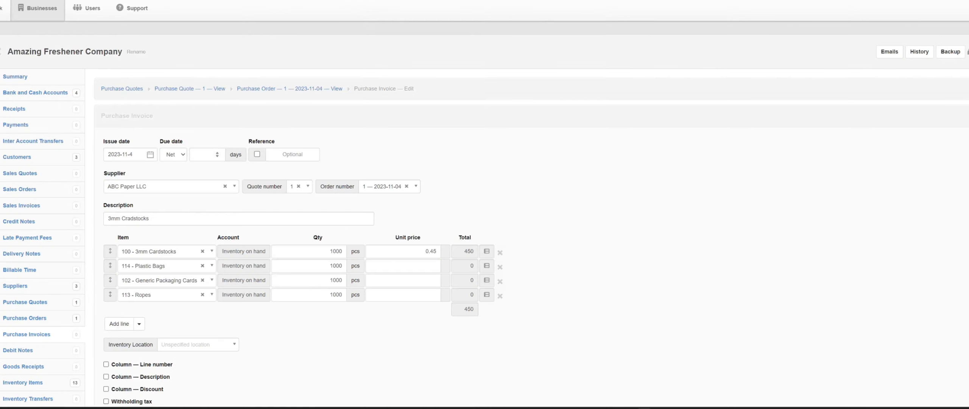
pyautogui.click(173, 155)
pyautogui.click(170, 173)
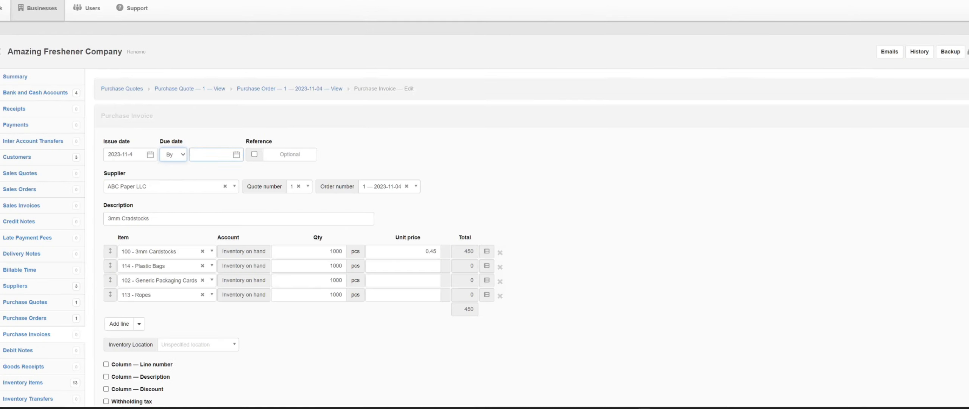
pyautogui.click(212, 154)
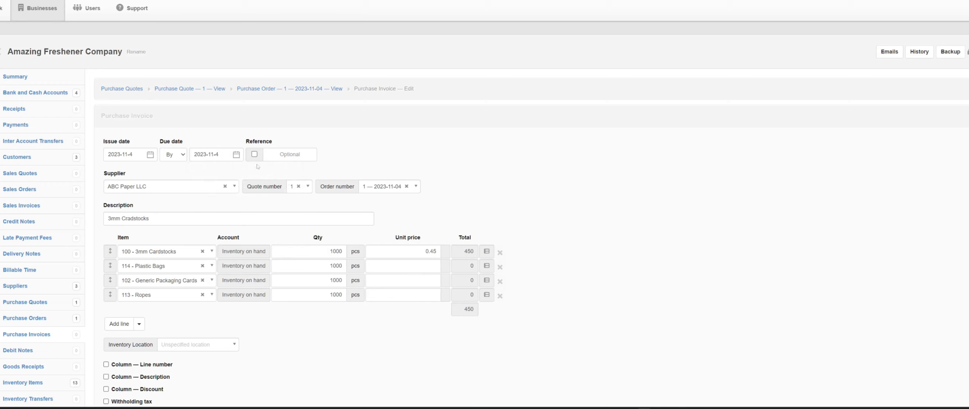
pyautogui.click(254, 154)
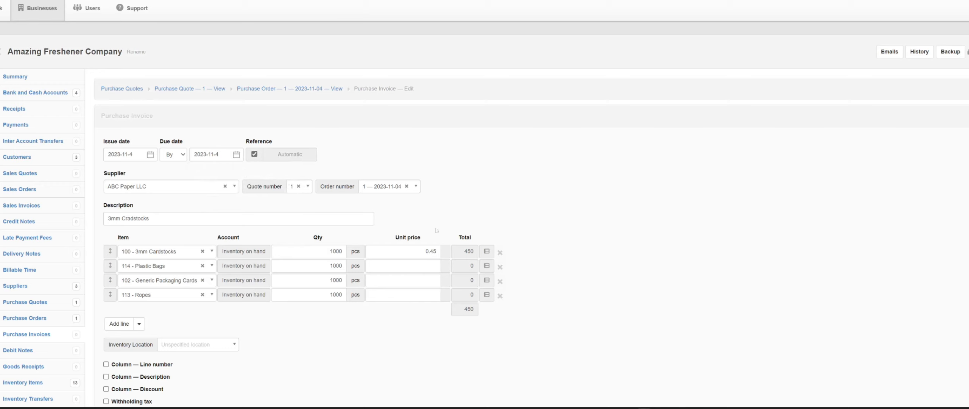
# Set the purchase invoice's inventory location to Main and create the invoice
pyautogui.scroll(-3, 441, 318)
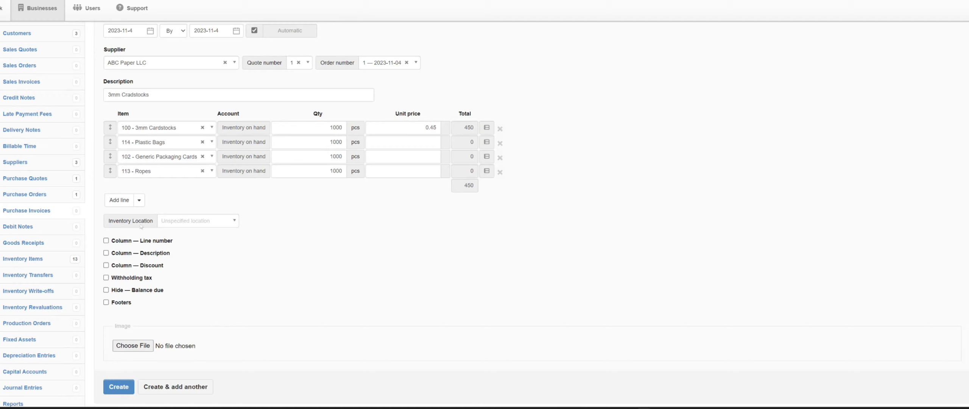
pyautogui.click(187, 223)
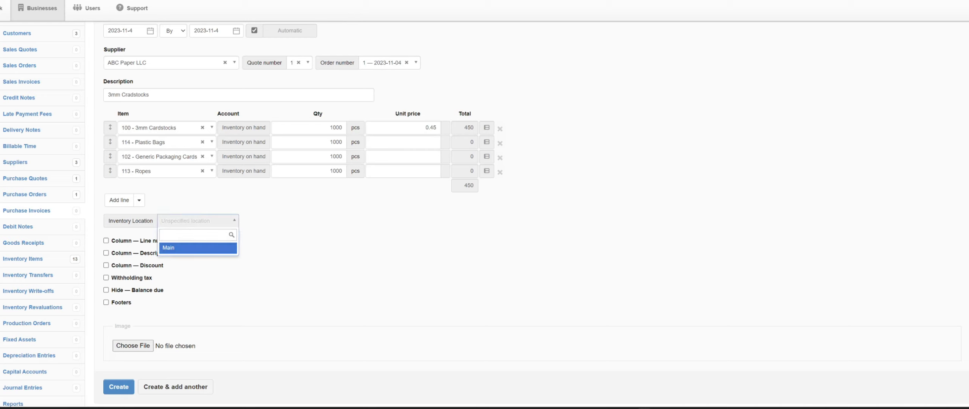
pyautogui.click(180, 249)
pyautogui.scroll(-3, 285, 256)
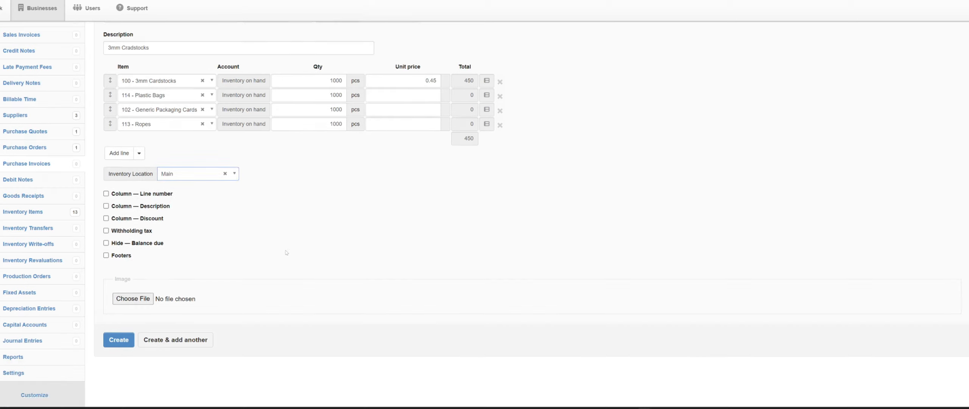
pyautogui.click(118, 264)
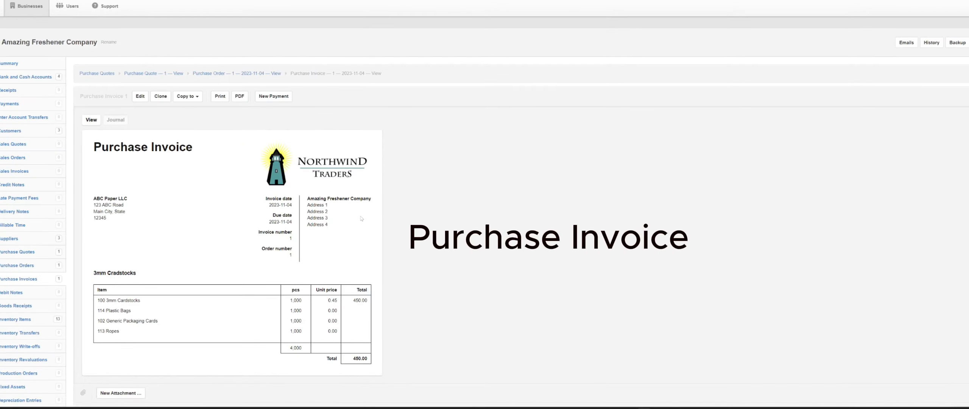
# Start a payment for the purchase invoice with an automatic reference, paid from BCA - Business checking account
pyautogui.click(278, 96)
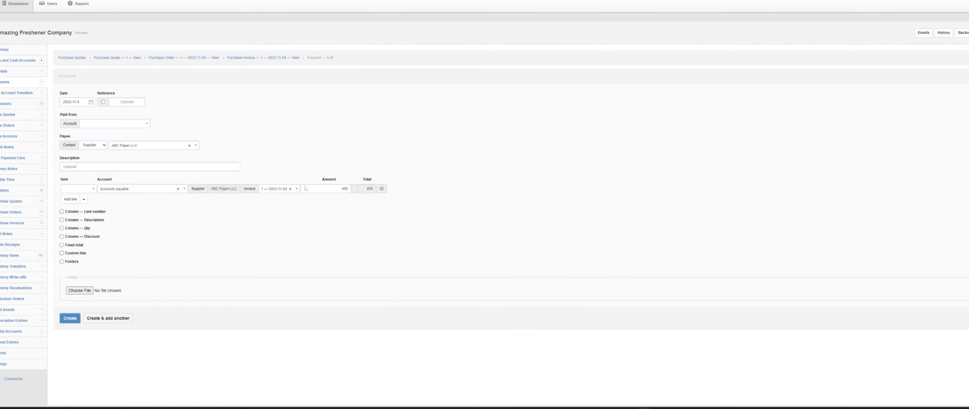
pyautogui.click(168, 154)
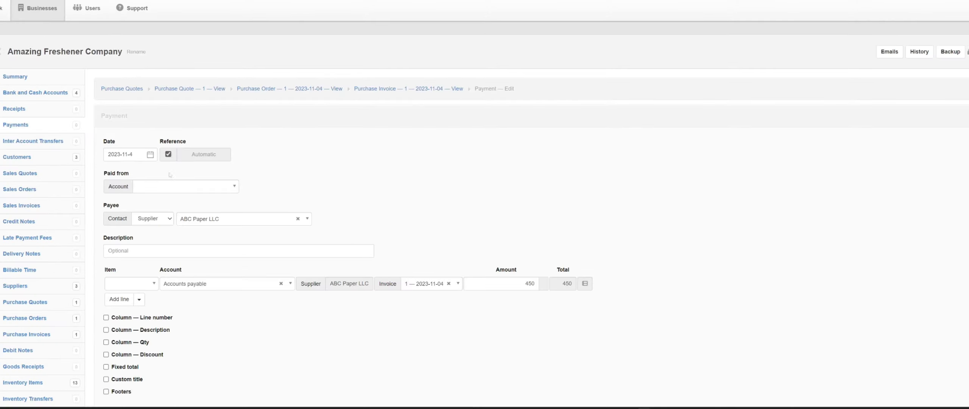
pyautogui.click(172, 186)
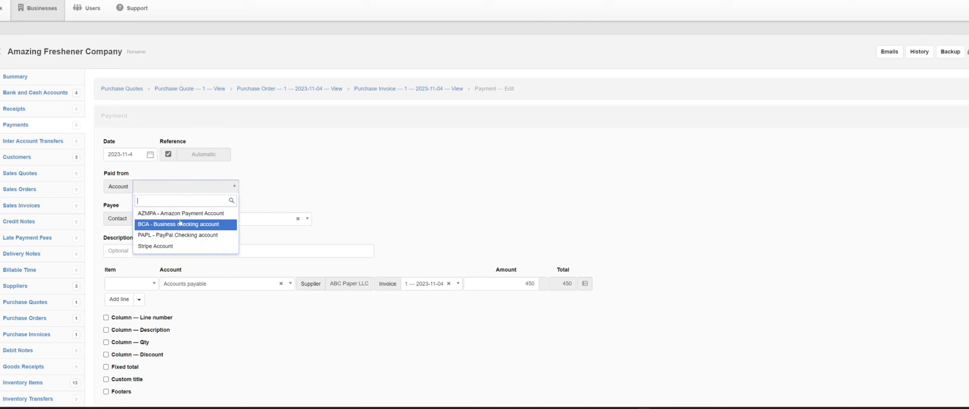
pyautogui.click(186, 225)
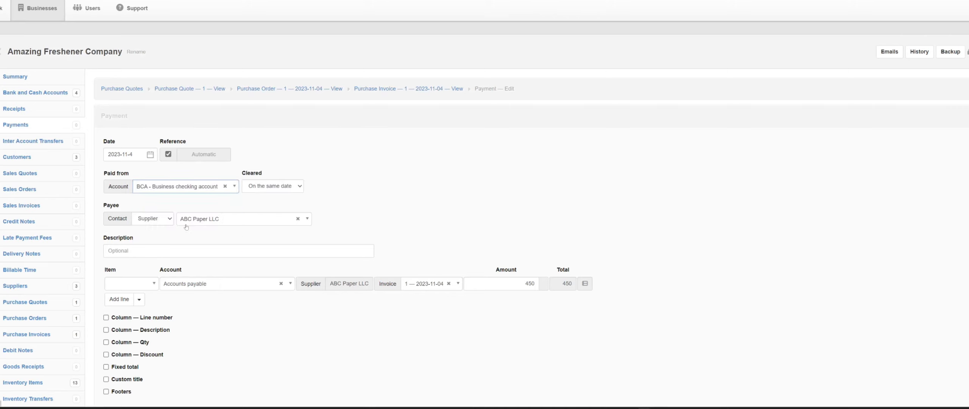
# Describe the payment as 3mm Cardstocks and create it
pyautogui.click(189, 250)
pyautogui.write('3')
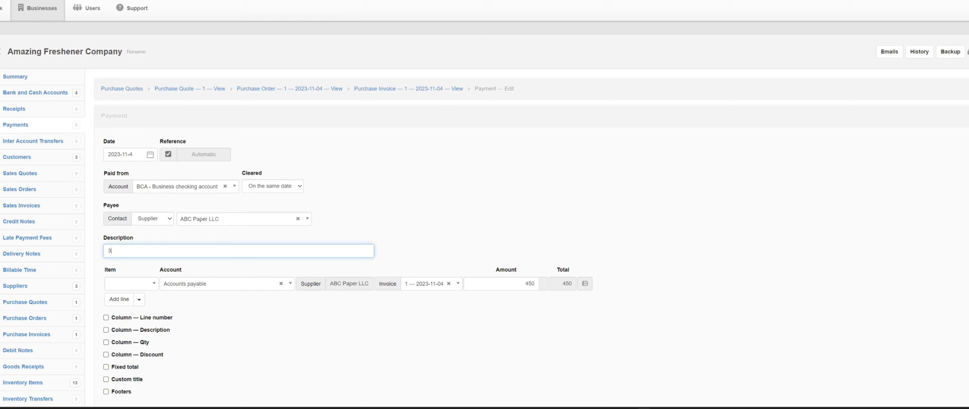
pyautogui.write('mm Cardstocks')
pyautogui.scroll(-5, 131, 286)
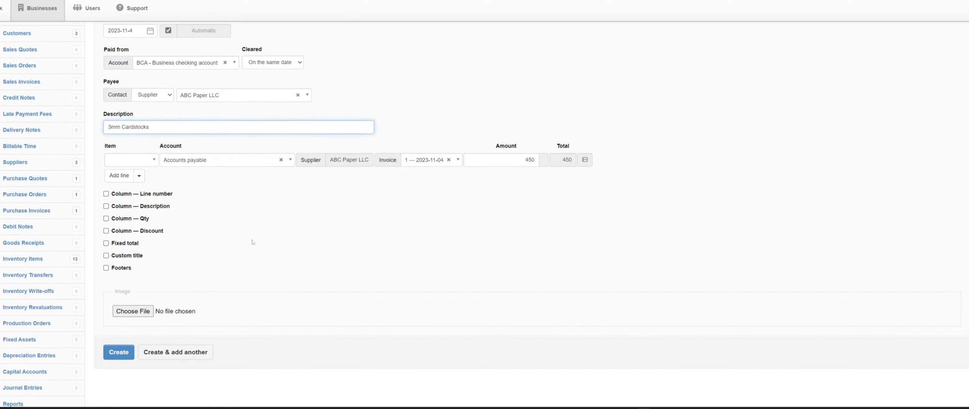
pyautogui.click(132, 286)
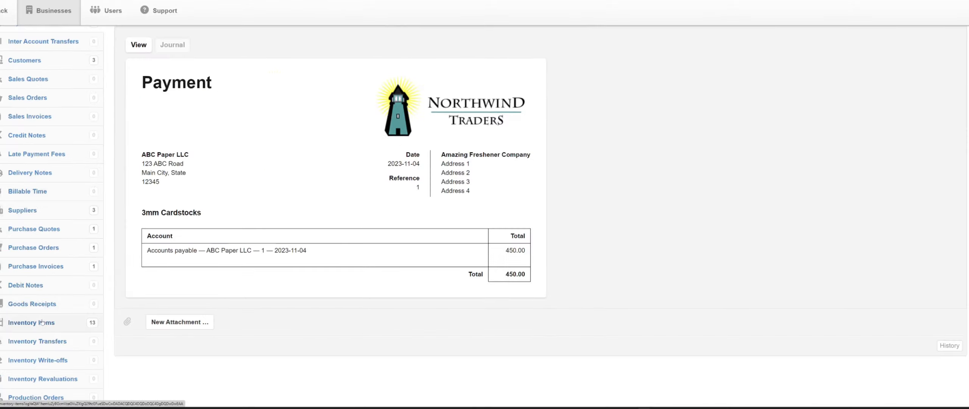
# Check the inventory items' owned, on-hand and to-receive quantities, and open a blank goods receipt form
pyautogui.click(43, 323)
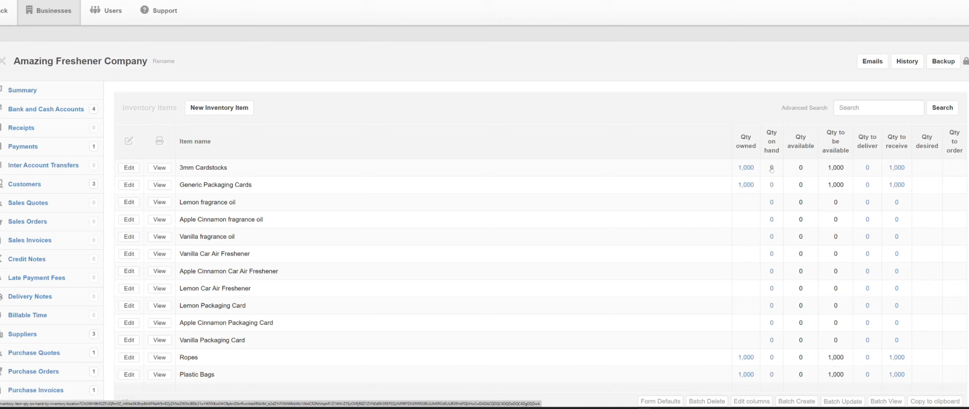
pyautogui.scroll(-5, 177, 250)
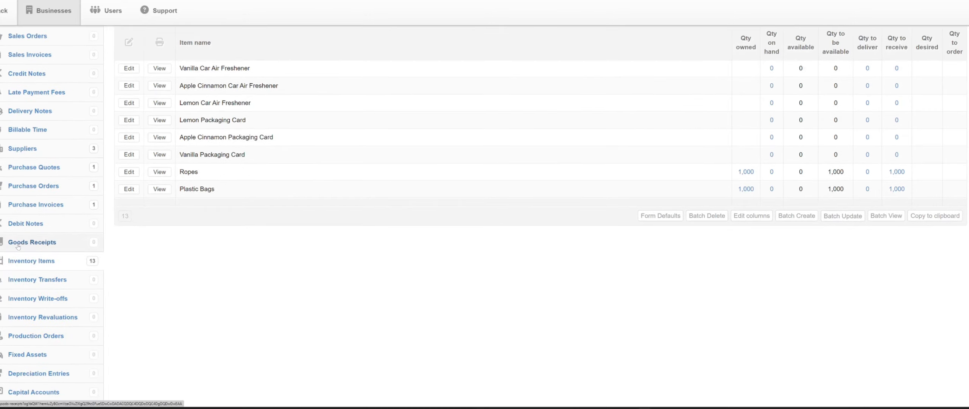
pyautogui.click(18, 246)
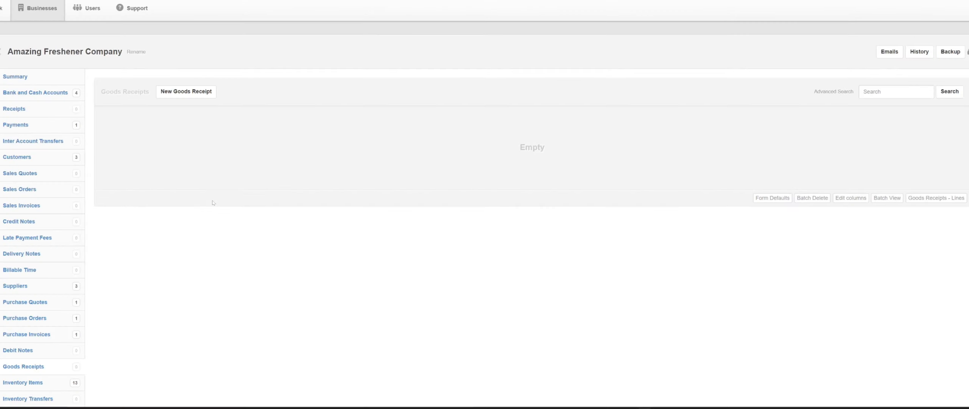
pyautogui.click(186, 91)
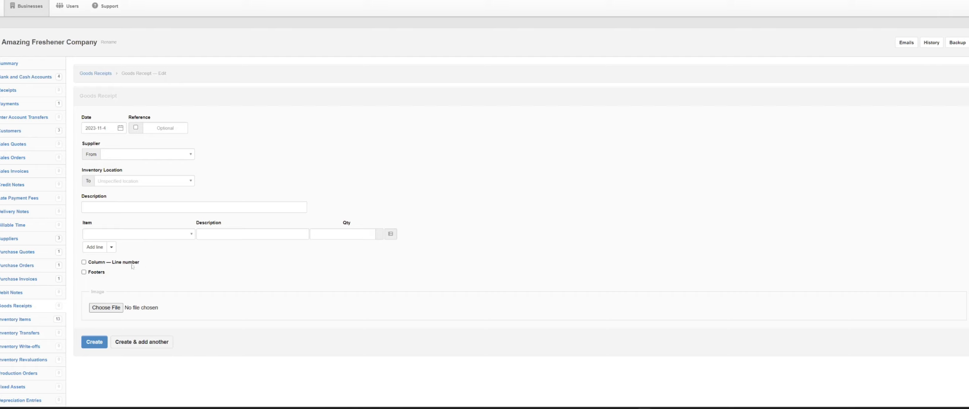
# Open the ABC Paper LLC purchase invoice and copy it to a new goods receipt
pyautogui.click(18, 281)
pyautogui.click(133, 136)
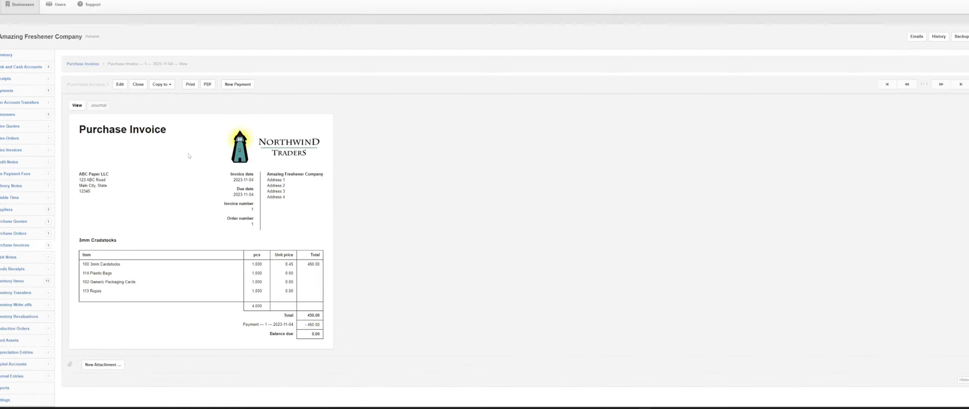
pyautogui.click(152, 78)
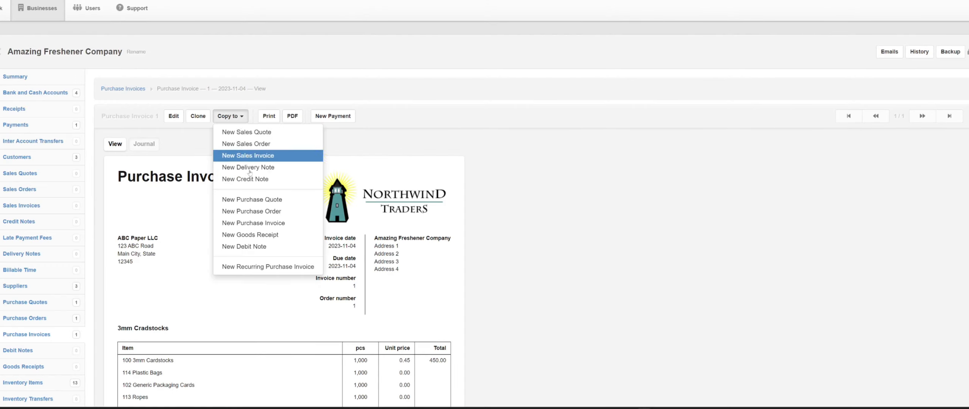
pyautogui.click(248, 235)
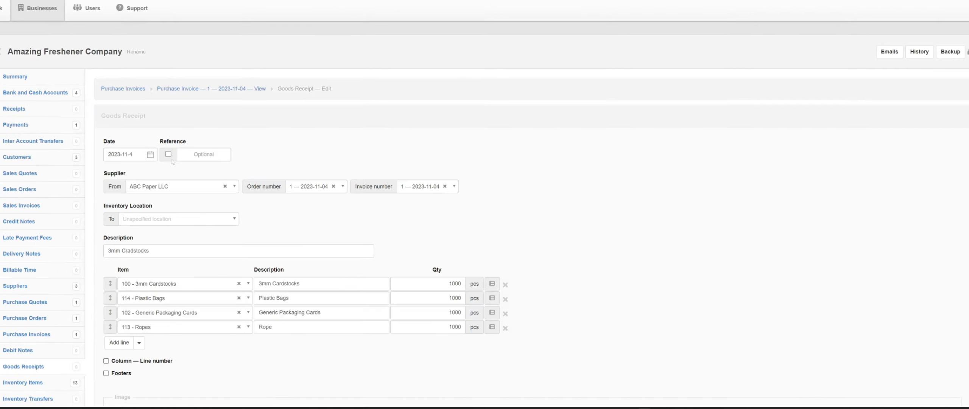
# Give the goods receipt an automatic reference, set its inventory location to Main and create it
pyautogui.click(169, 155)
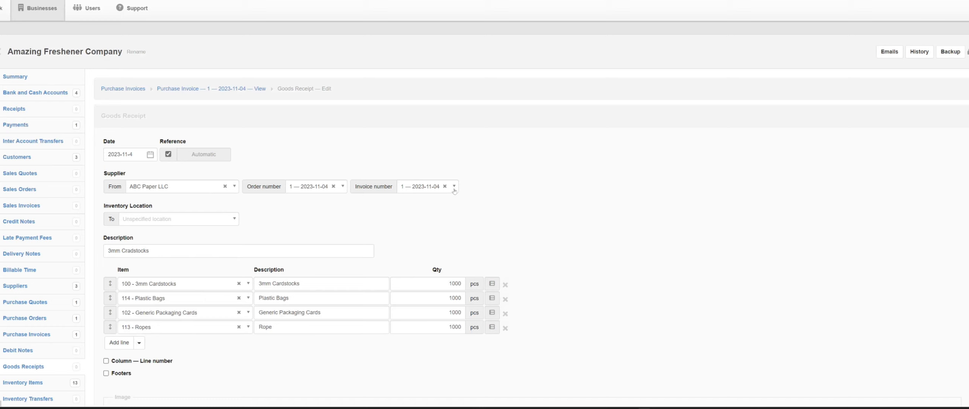
pyautogui.click(139, 222)
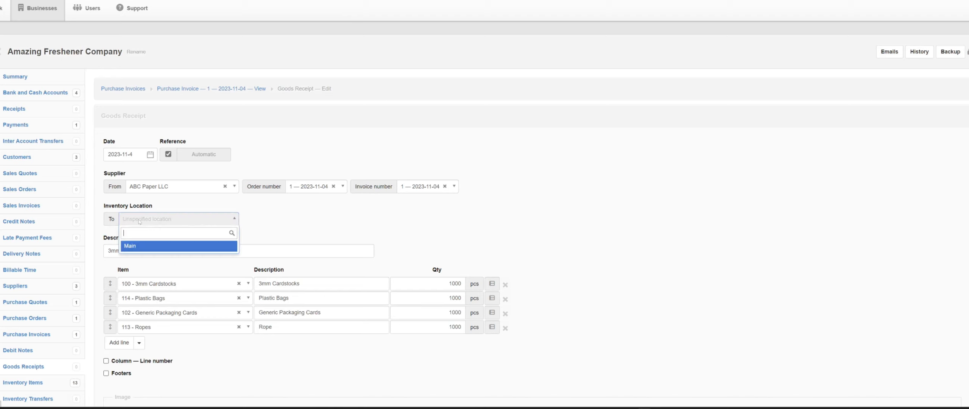
pyautogui.click(140, 246)
pyautogui.scroll(-6, 324, 230)
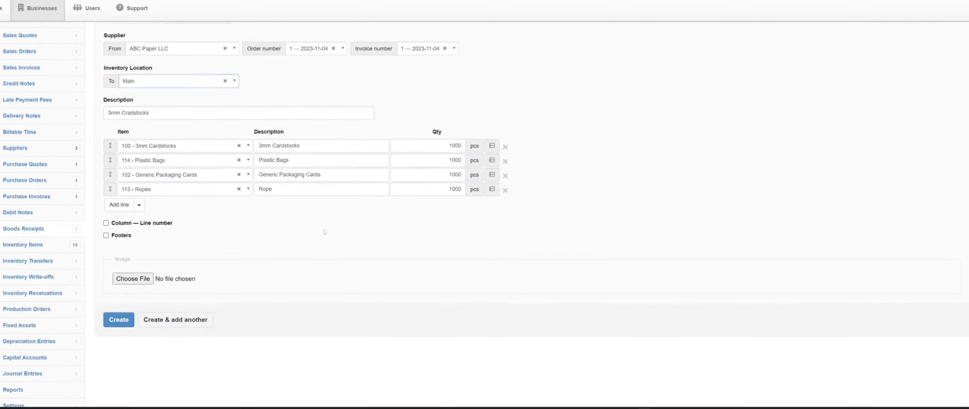
pyautogui.click(125, 211)
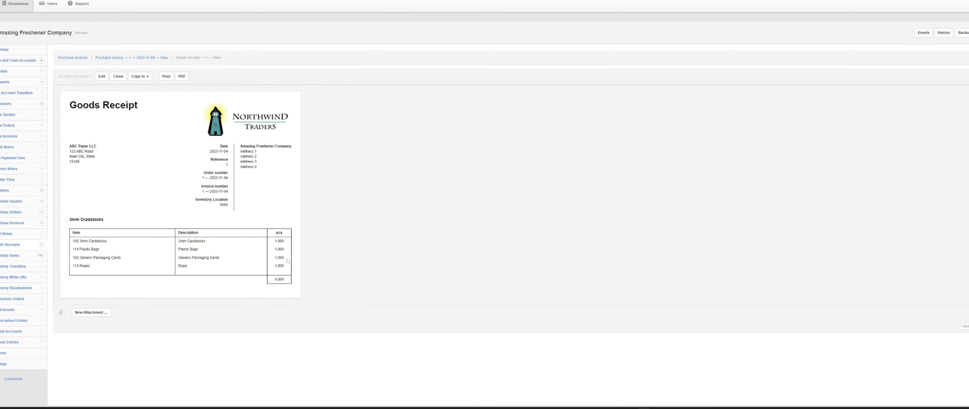
# Look over the created goods receipt and check the quantities in the inventory items list
pyautogui.scroll(3, 288, 261)
pyautogui.scroll(-1, 43, 342)
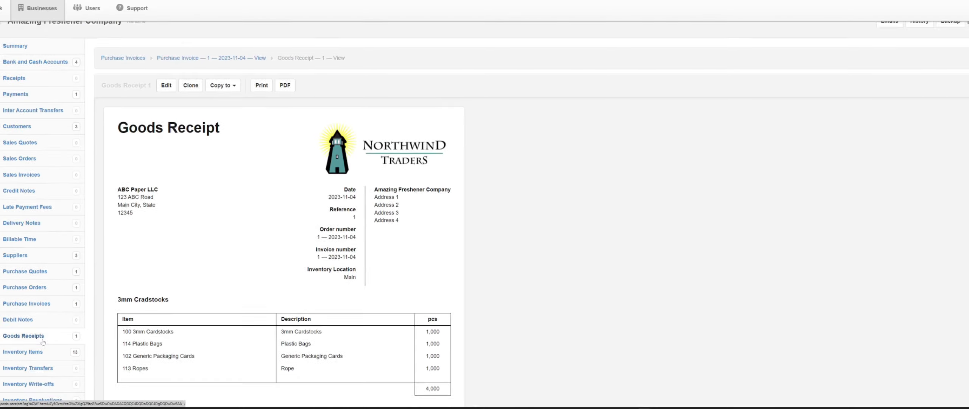
pyautogui.scroll(-2, 43, 342)
pyautogui.click(32, 259)
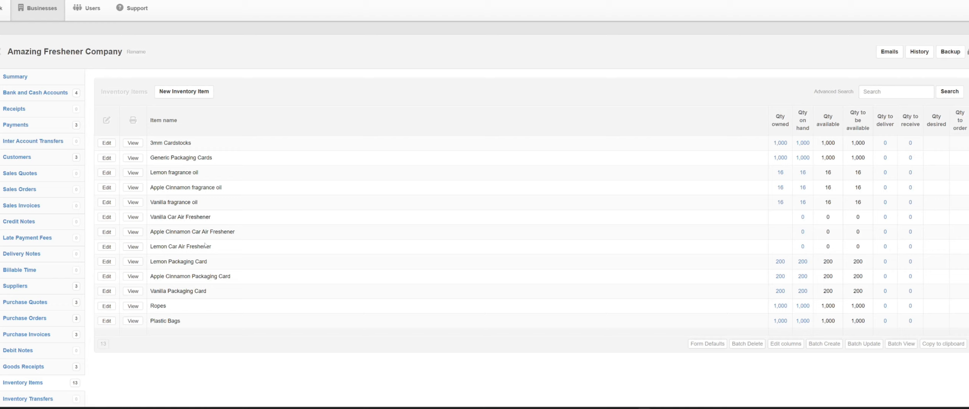
# Start a new production order with an automatic reference and the description Car Air Freshener
pyautogui.scroll(-3, 31, 269)
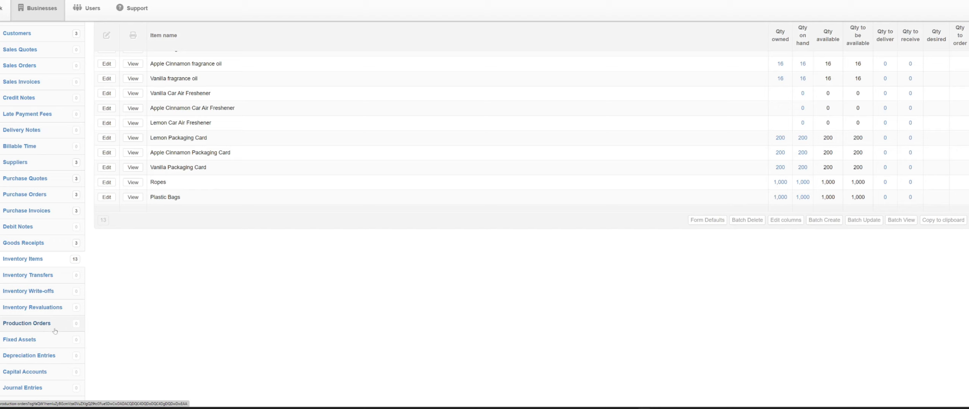
pyautogui.click(29, 323)
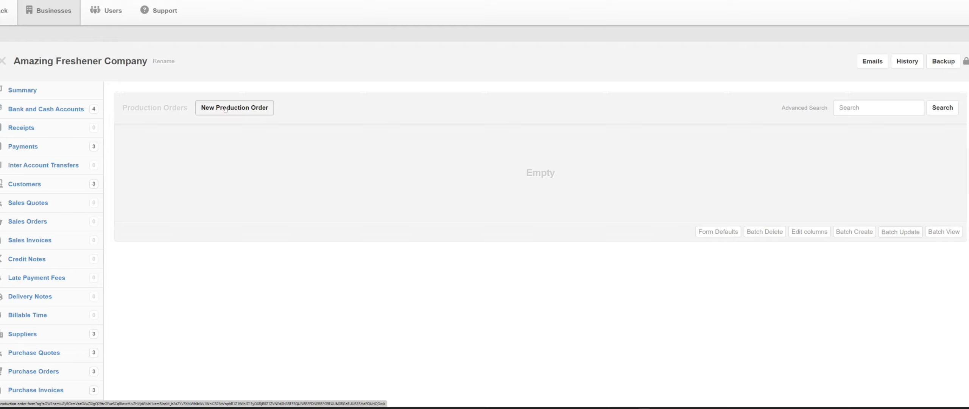
pyautogui.click(225, 109)
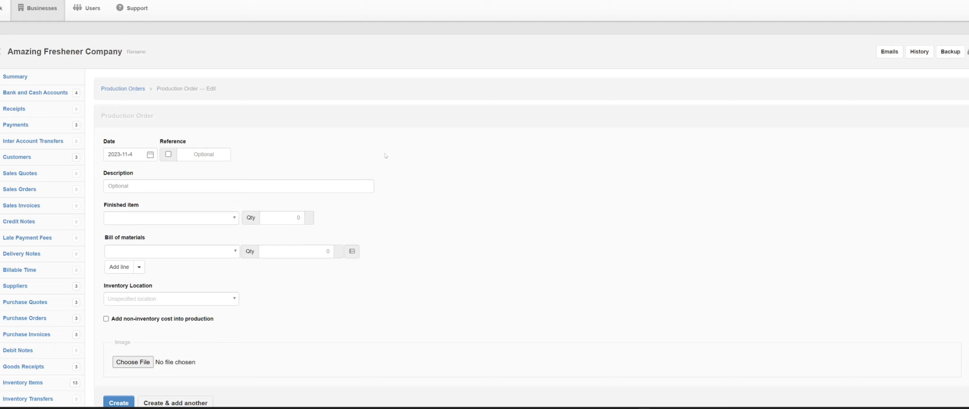
pyautogui.scroll(-3, 385, 155)
pyautogui.scroll(3, 379, 152)
pyautogui.click(169, 154)
pyautogui.press('Tab')
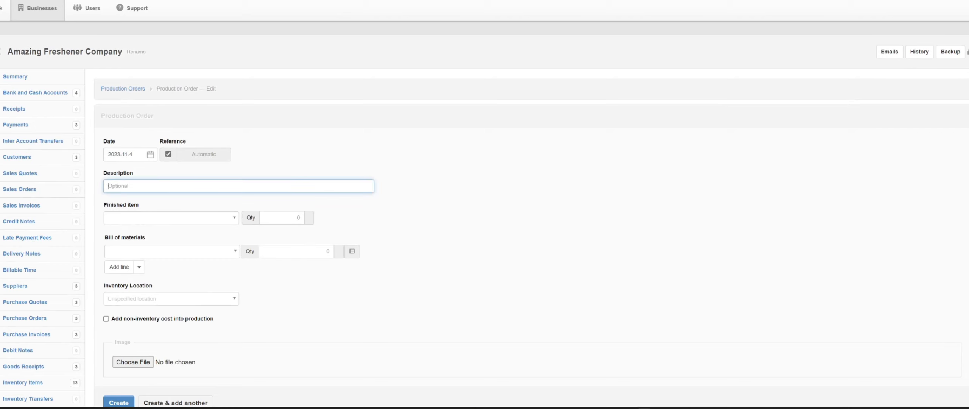
pyautogui.write('Car Air Freshener')
# Set the production order's finished item to 107 - Apple Cinnamon Car Air Freshener with a quantity of 20 pcs
pyautogui.click(185, 219)
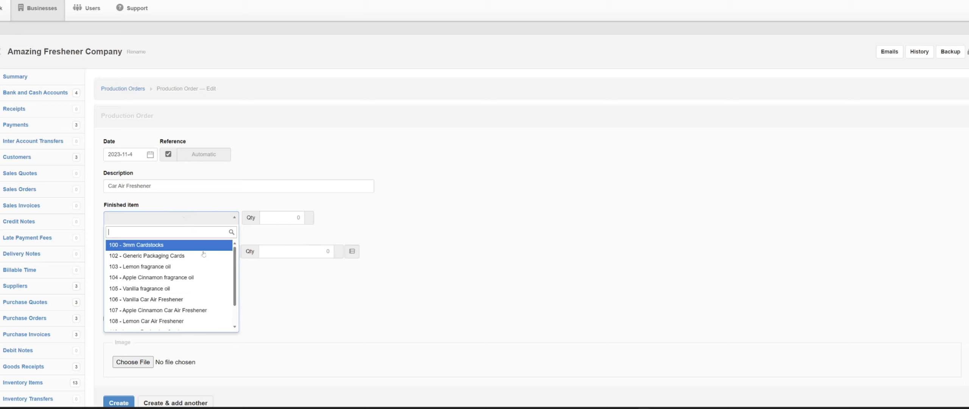
pyautogui.click(206, 310)
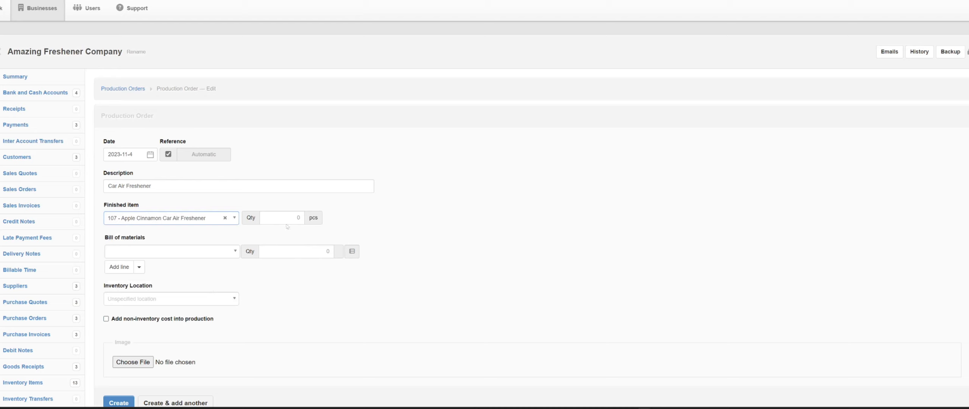
pyautogui.click(299, 217)
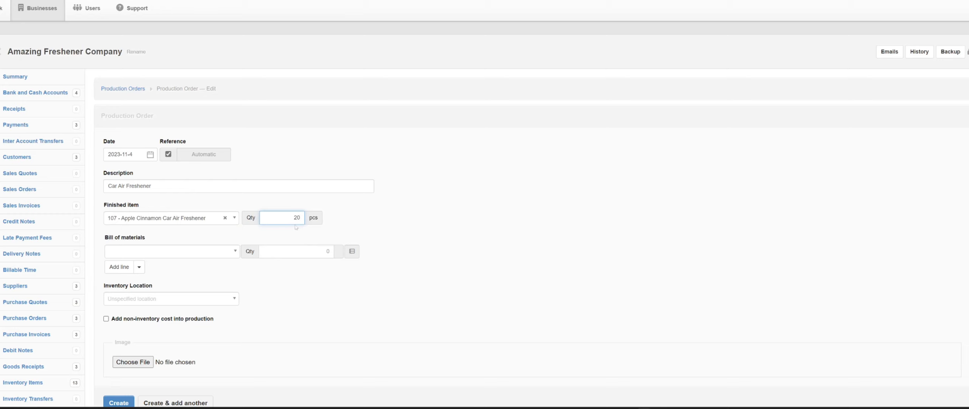
# Enter 20 pcs of 100 - 3mm Cardstocks in the bill of materials and add three more blank lines
pyautogui.click(187, 253)
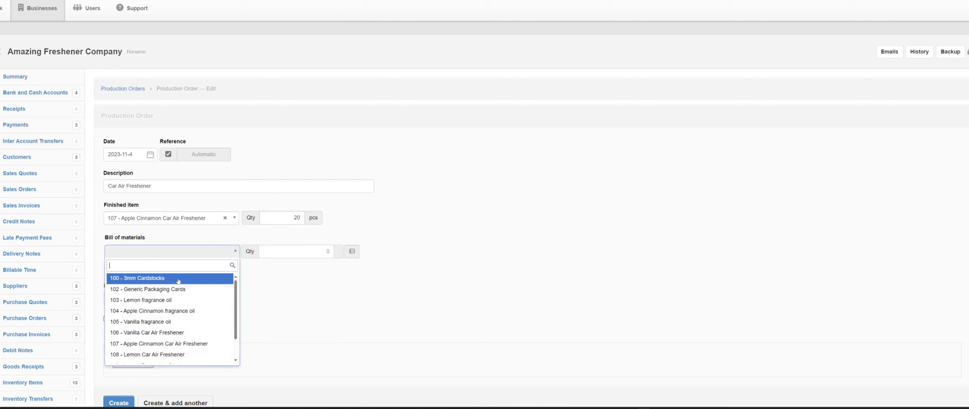
pyautogui.click(179, 281)
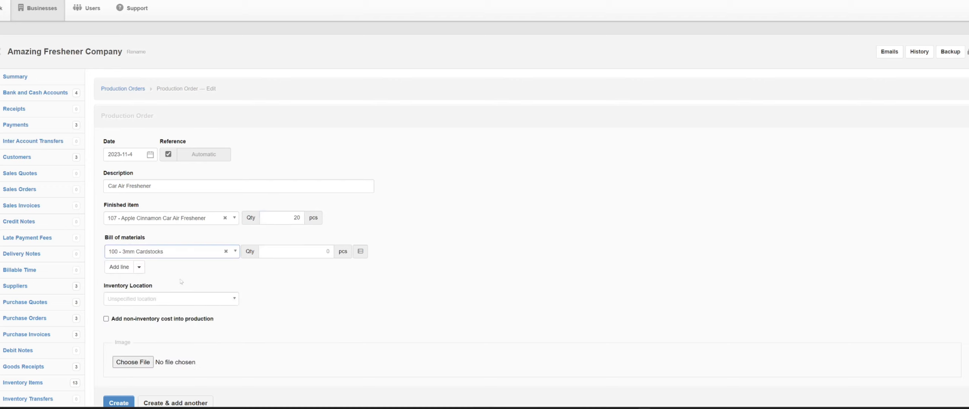
pyautogui.click(328, 251)
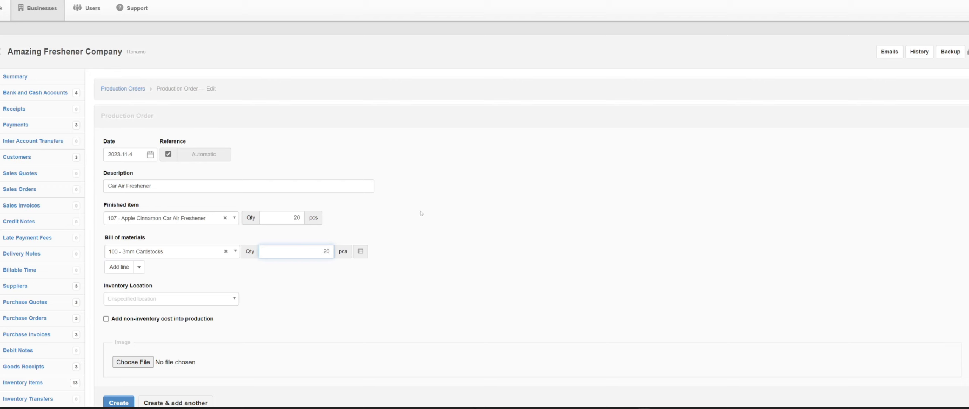
pyautogui.click(119, 266)
pyautogui.click(119, 281)
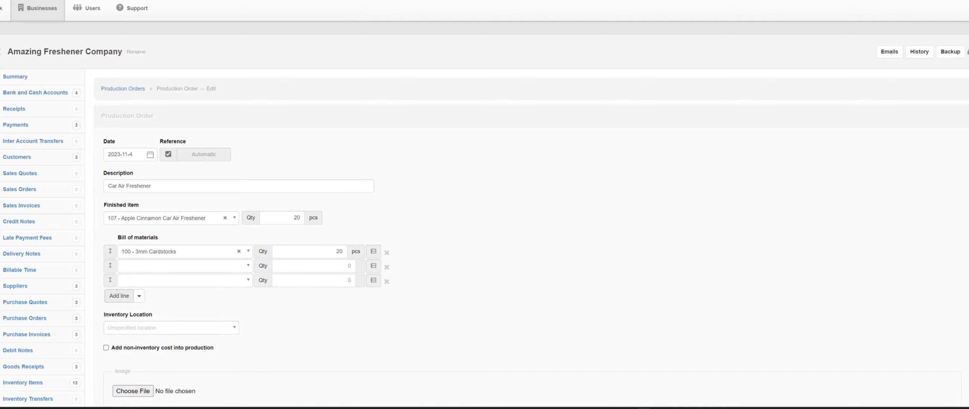
pyautogui.click(119, 296)
# Fill the second bill of materials line with 104 - Apple Cinnamon fragrance oil at a quantity of 2 oz
pyautogui.click(150, 270)
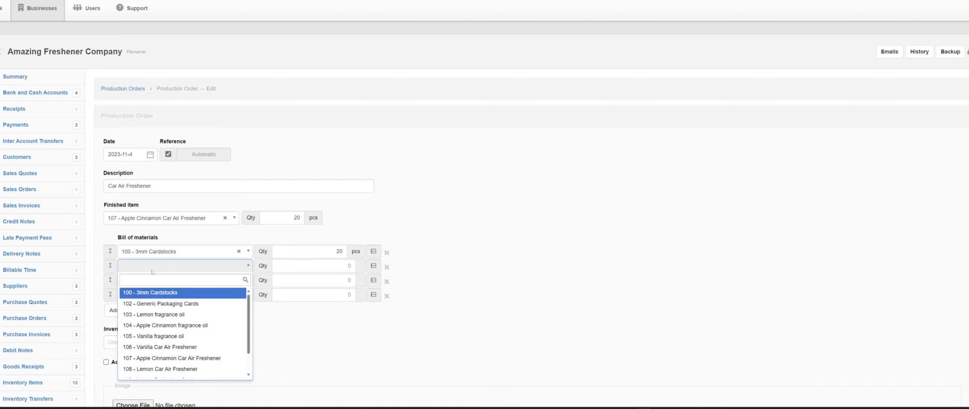
pyautogui.write('Frgar')
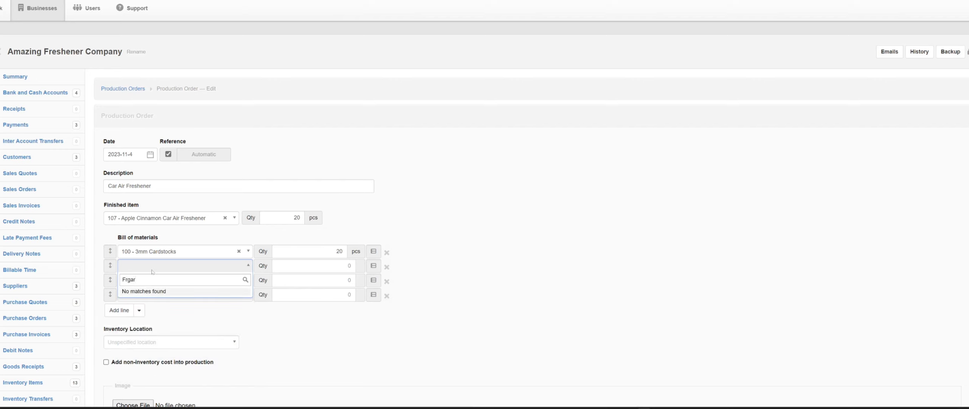
pyautogui.press('BackSpace')
pyautogui.press('BackSpace')
pyautogui.press('BackSpace')
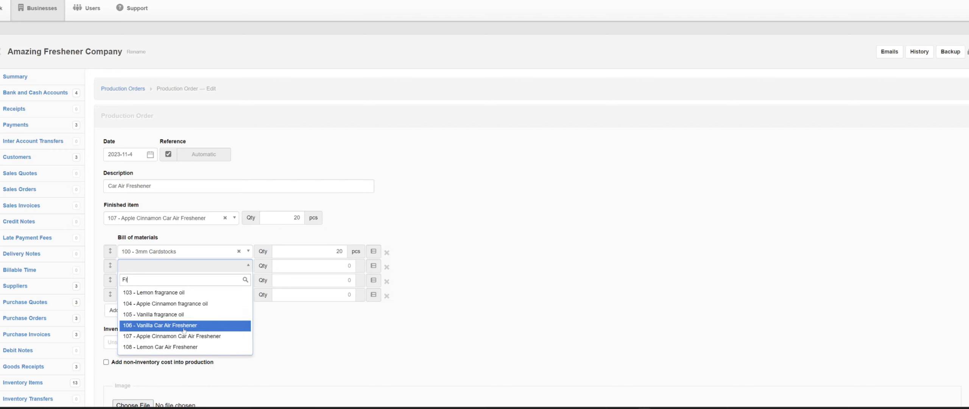
pyautogui.click(190, 305)
pyautogui.press('Tab')
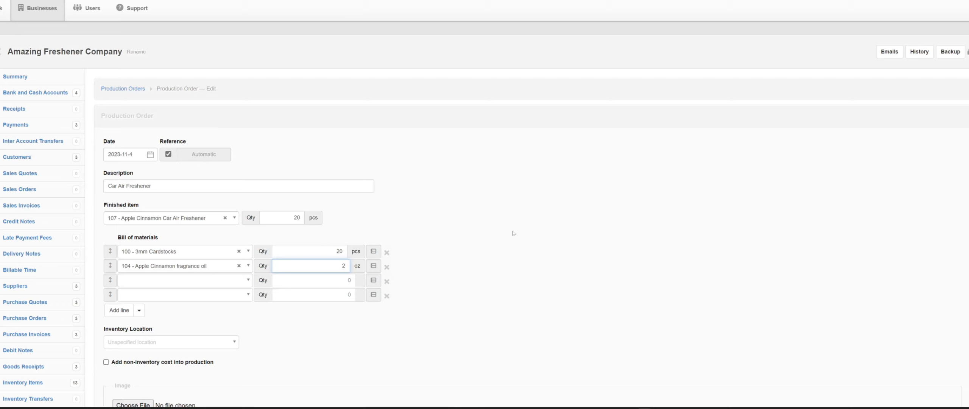
# Fill the next two bill of materials lines with 102 - Generic Packaging Cards and 113 - Ropes, 20 pcs each
pyautogui.click(167, 284)
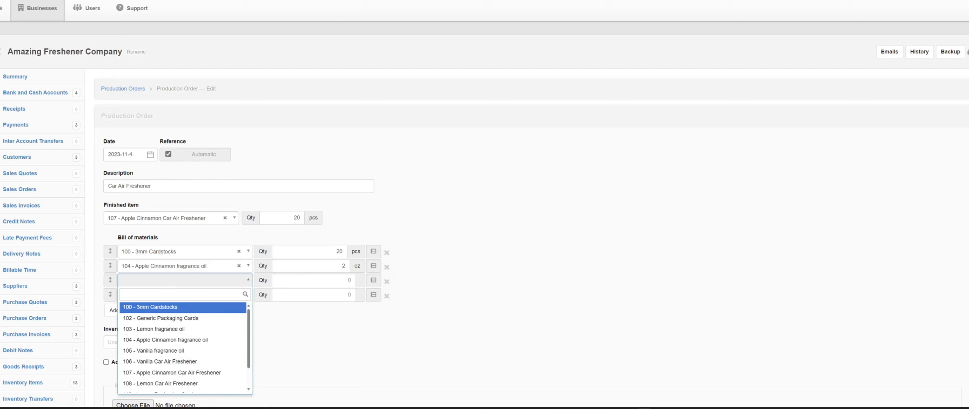
pyautogui.click(176, 318)
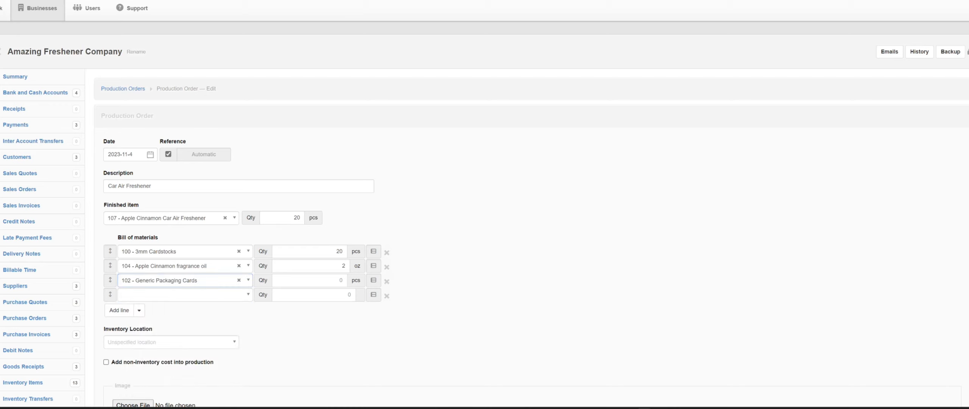
pyautogui.press('Tab')
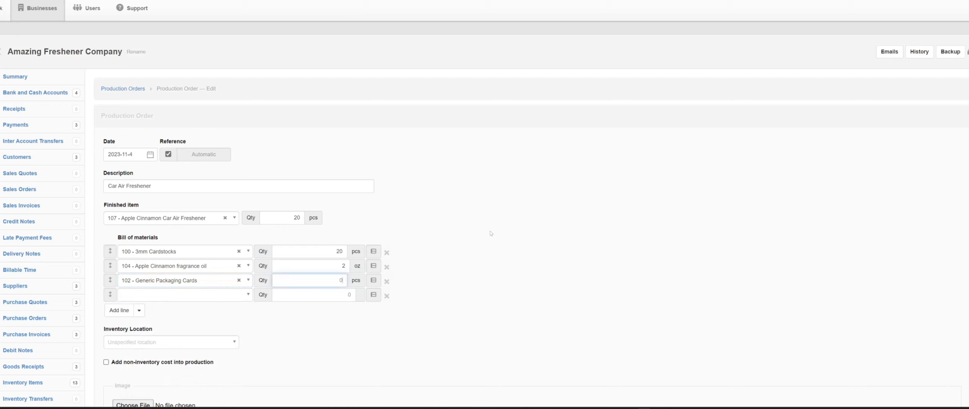
pyautogui.write('20')
pyautogui.click(144, 295)
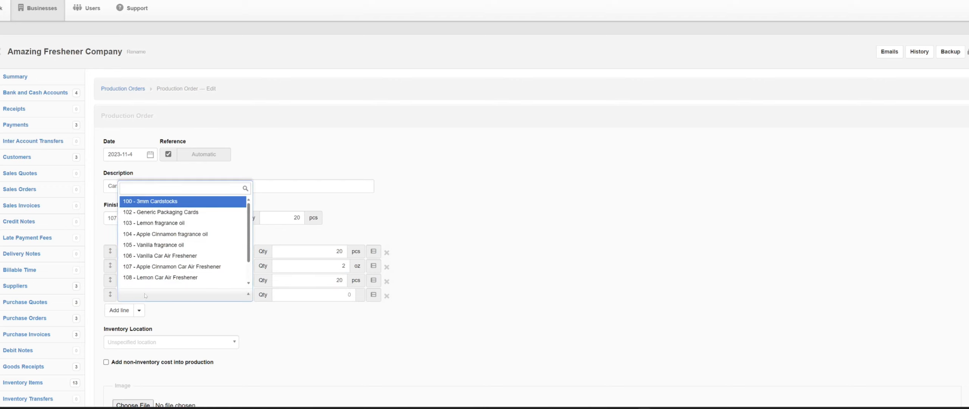
pyautogui.write('rope')
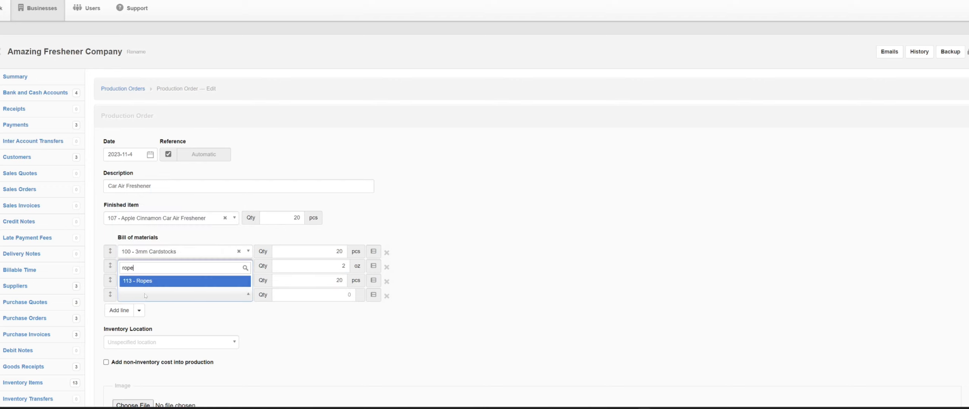
pyautogui.click(146, 286)
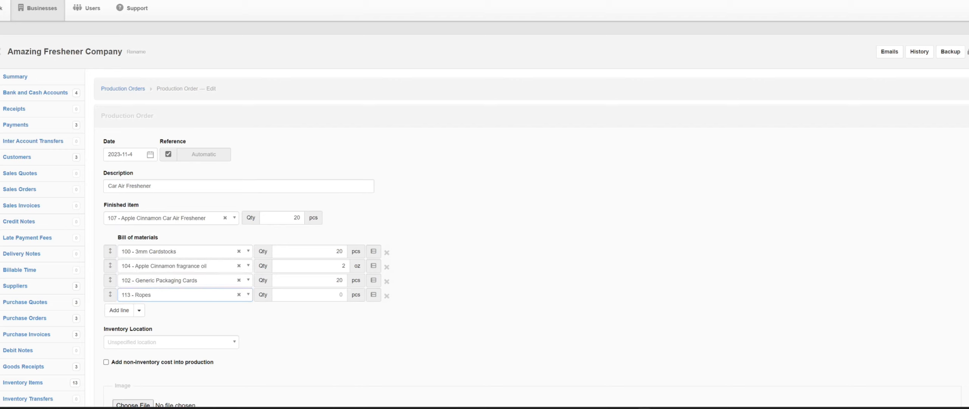
pyautogui.click(334, 295)
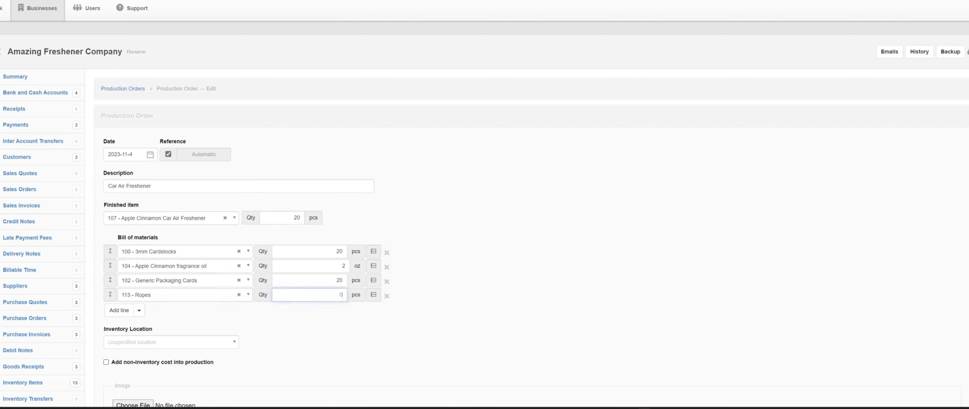
# Add a bill of materials line for 114 - Plastic Bags with a quantity of 20 pcs
pyautogui.click(119, 311)
pyautogui.click(134, 308)
pyautogui.write('plast')
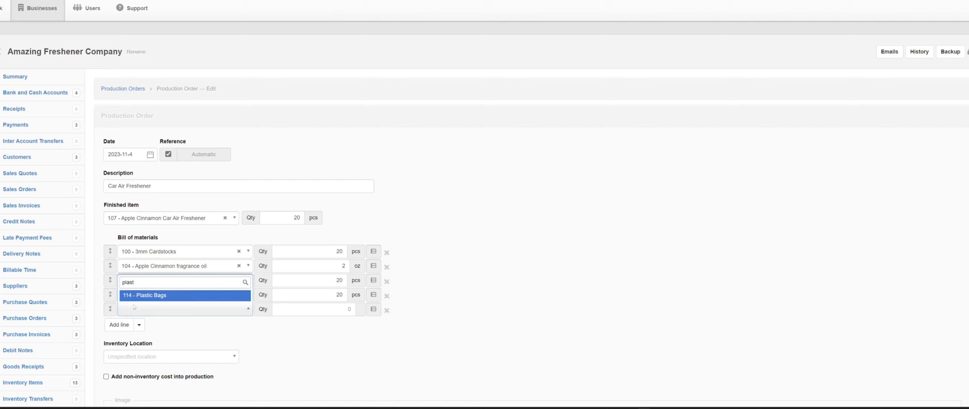
pyautogui.press('Return')
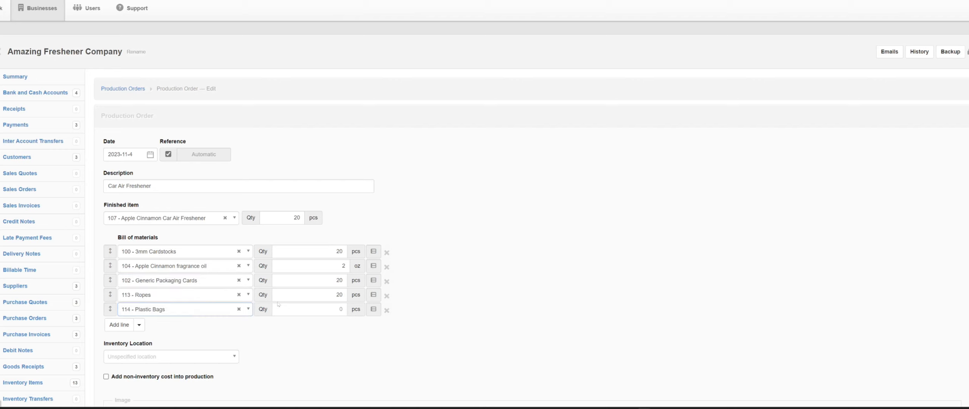
pyautogui.press('Tab')
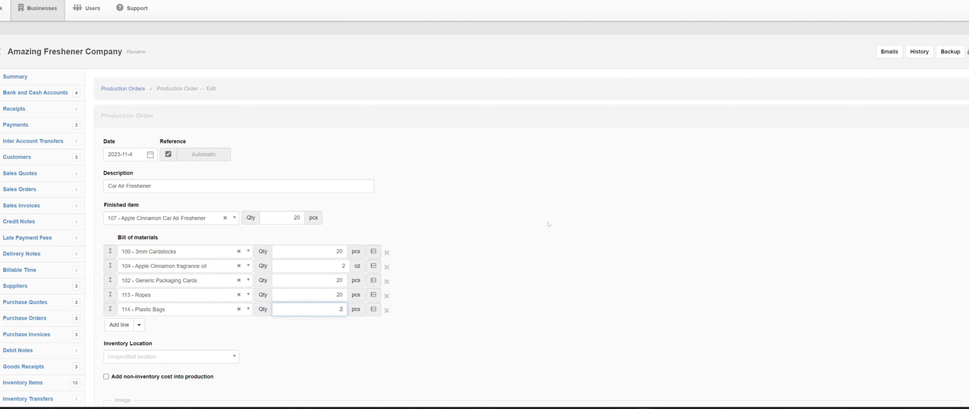
# Set the production order's inventory location to Main
pyautogui.scroll(-2, 633, 181)
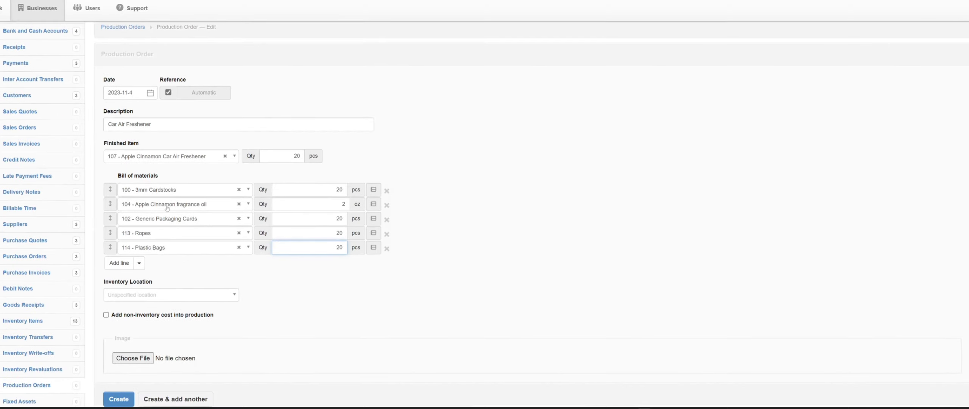
pyautogui.click(176, 301)
pyautogui.click(170, 323)
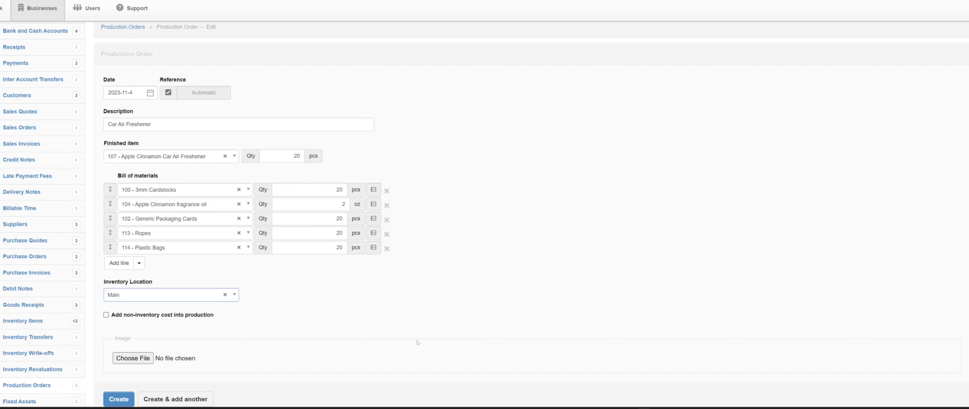
# Include a non-inventory production cost of 0.50 from the Base Solution account and create the production order
pyautogui.scroll(-3, 292, 268)
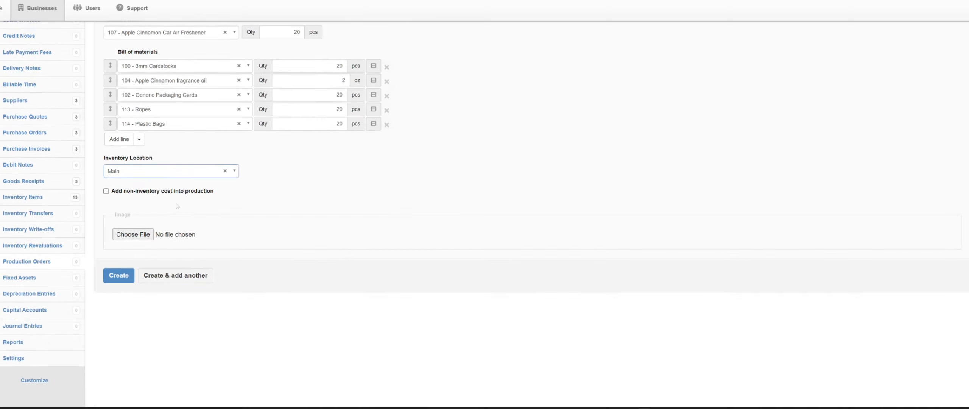
pyautogui.scroll(2, 173, 210)
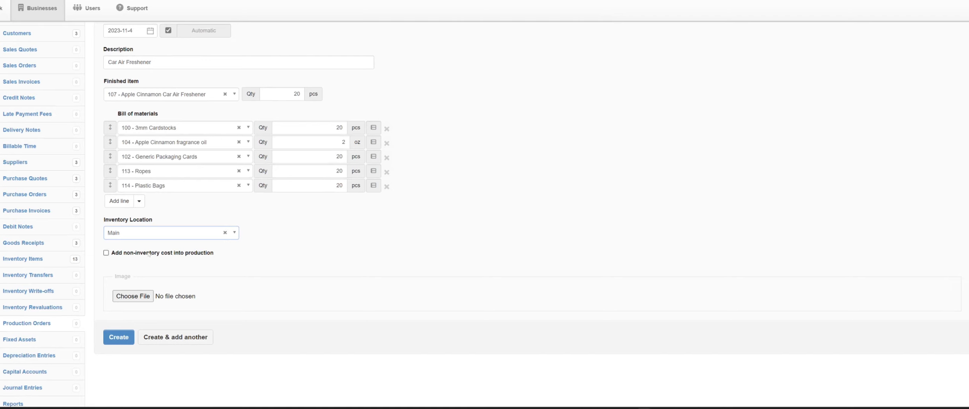
pyautogui.click(106, 253)
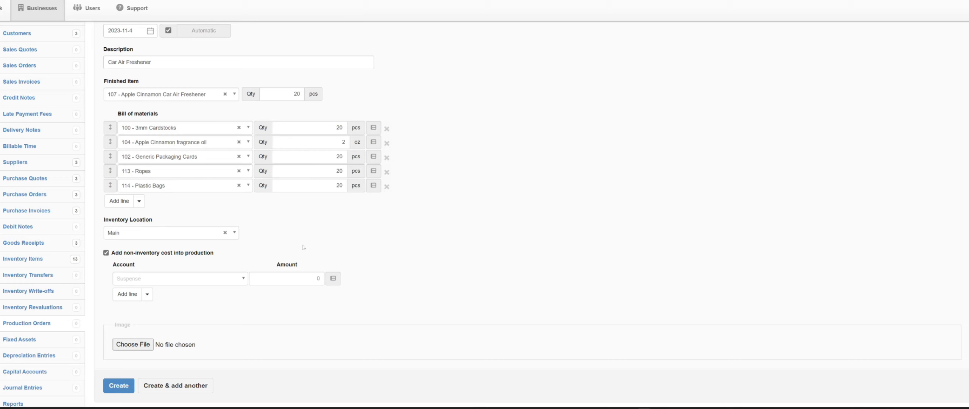
pyautogui.click(189, 280)
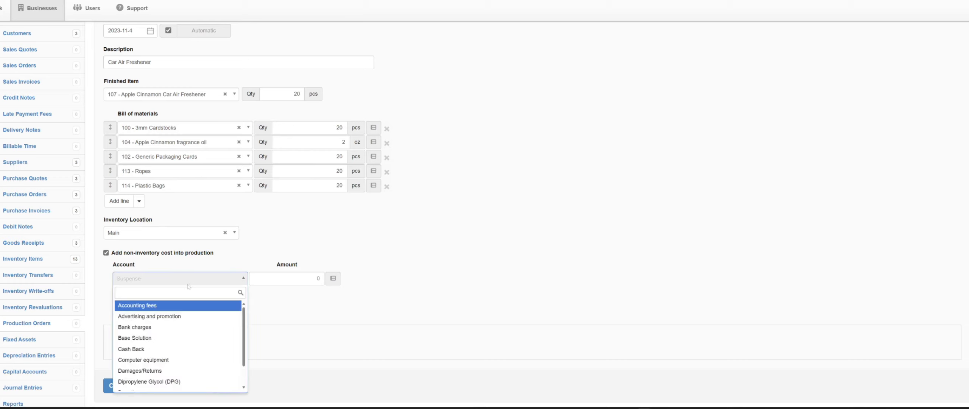
pyautogui.click(178, 337)
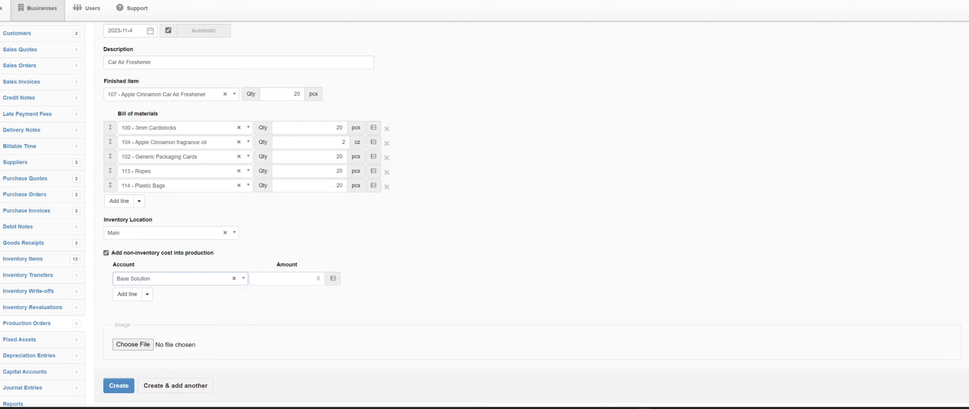
pyautogui.press('Tab')
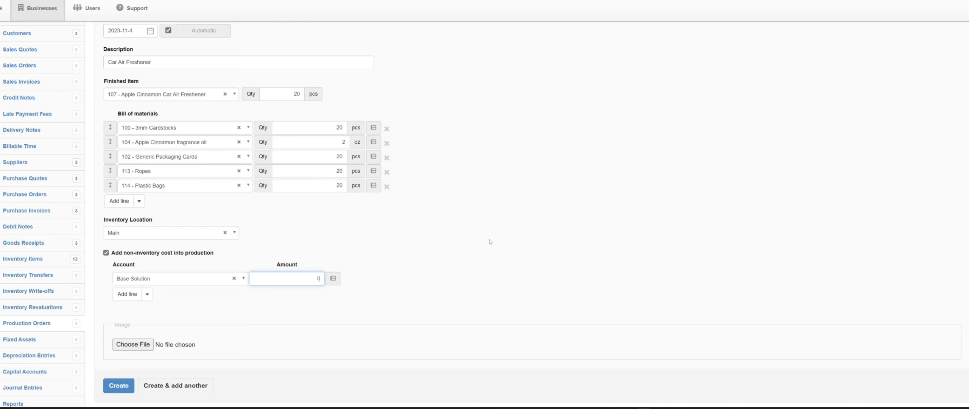
pyautogui.write('.50')
pyautogui.press('BackSpace')
pyautogui.press('BackSpace')
pyautogui.press('BackSpace')
pyautogui.press('BackSpace')
pyautogui.write('0')
pyautogui.press('BackSpace')
pyautogui.write('5.0')
pyautogui.press('BackSpace')
pyautogui.press('BackSpace')
pyautogui.press('BackSpace')
pyautogui.write('0.50')
pyautogui.scroll(-3, 486, 349)
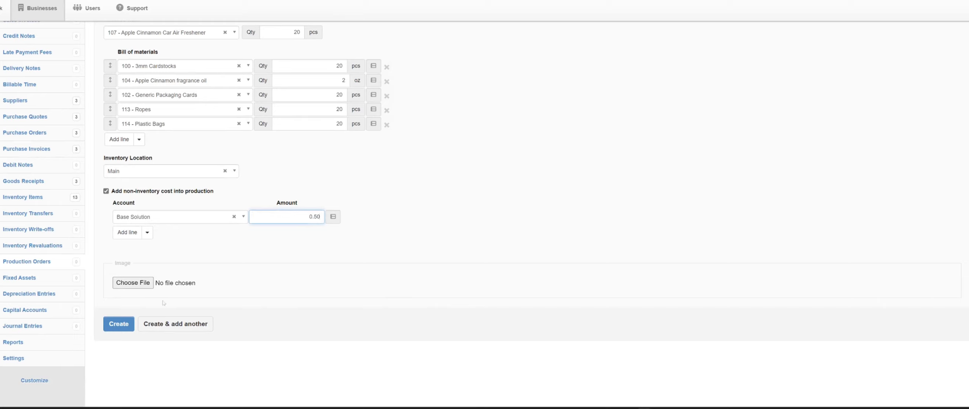
pyautogui.click(128, 321)
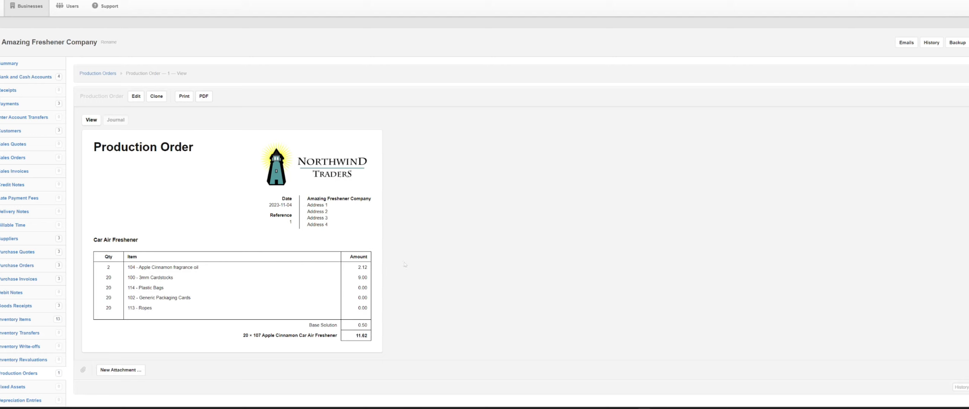
# Review the quantities in the inventory items list and start a new sales invoice
pyautogui.scroll(-3, 335, 282)
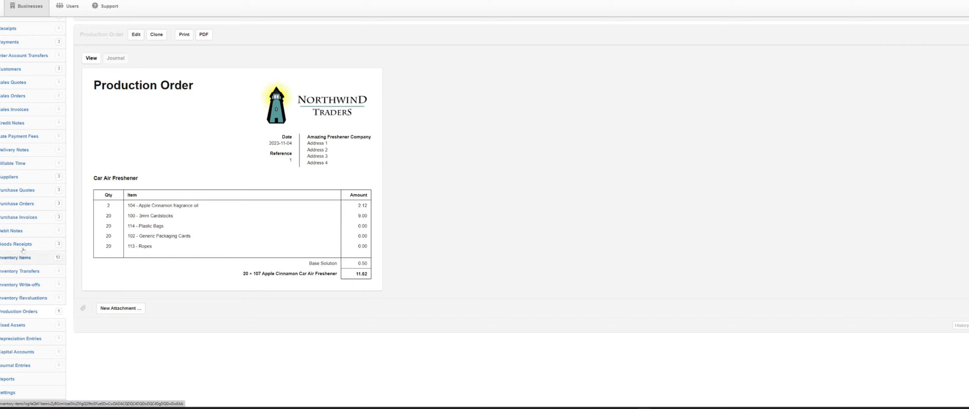
pyautogui.click(17, 258)
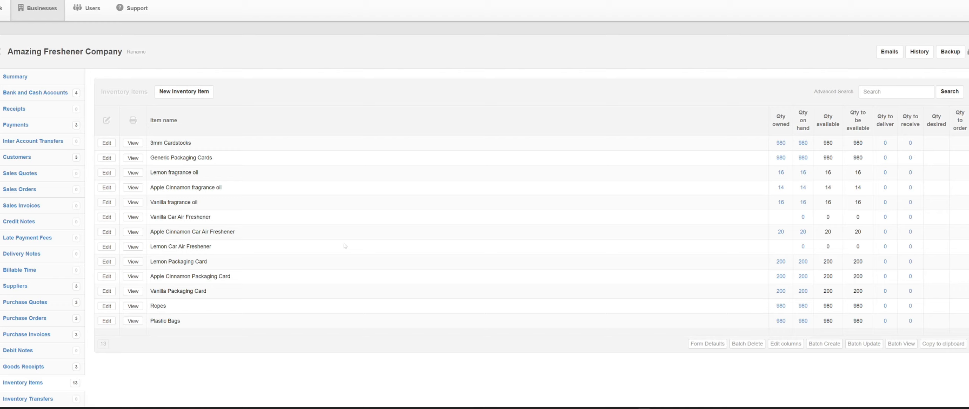
pyautogui.click(45, 206)
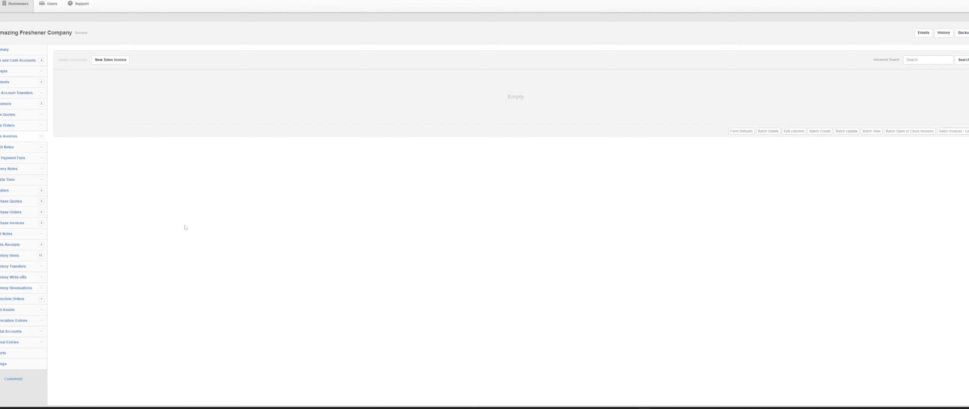
pyautogui.scroll(4, 186, 227)
pyautogui.scroll(1, 189, 228)
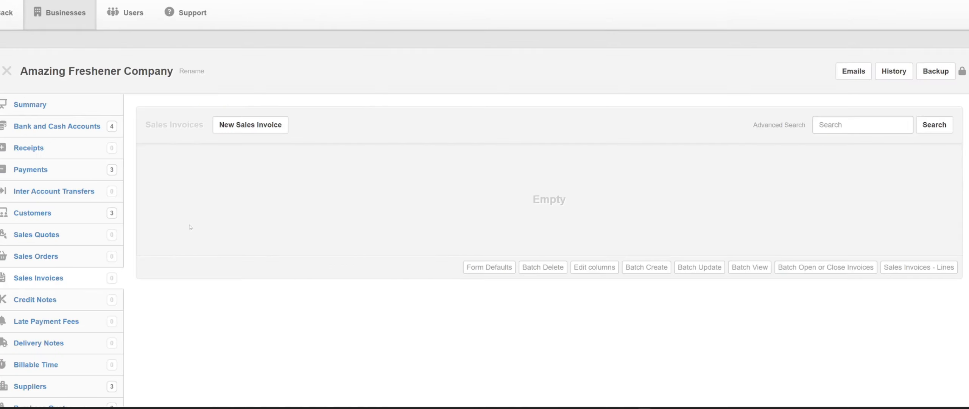
pyautogui.click(228, 132)
pyautogui.scroll(3, 223, 185)
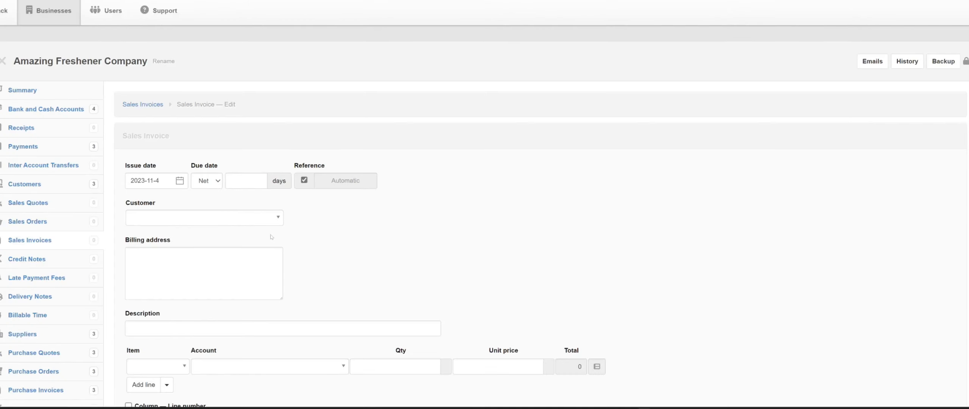
# Set Awesome Retail Store as the sales invoice's customer
pyautogui.scroll(-3, 271, 237)
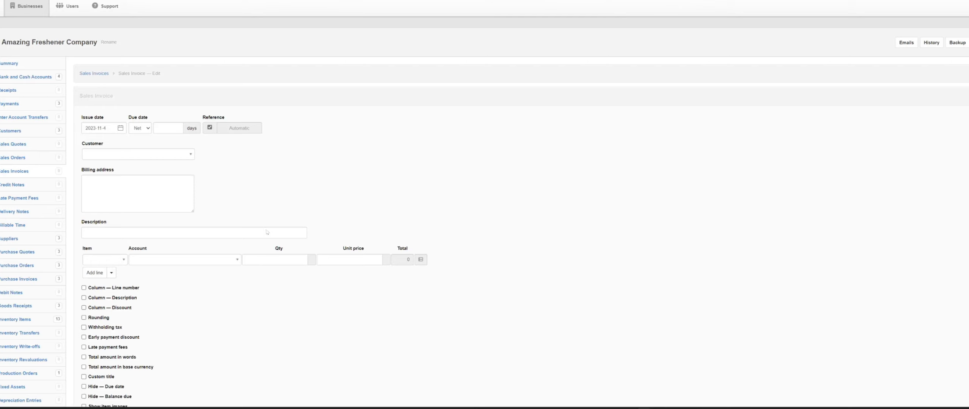
pyautogui.scroll(2, 267, 232)
pyautogui.click(236, 186)
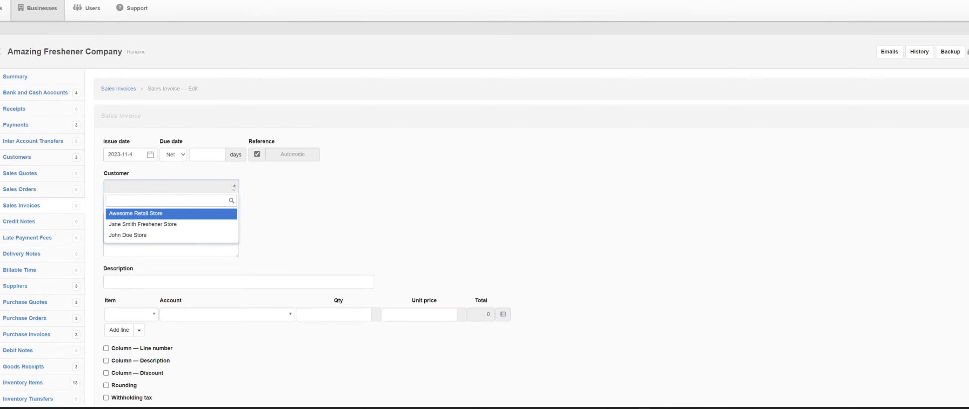
pyautogui.click(205, 214)
# Describe the sales invoice as Apple Cinnamon Car Air Freshener
pyautogui.click(205, 281)
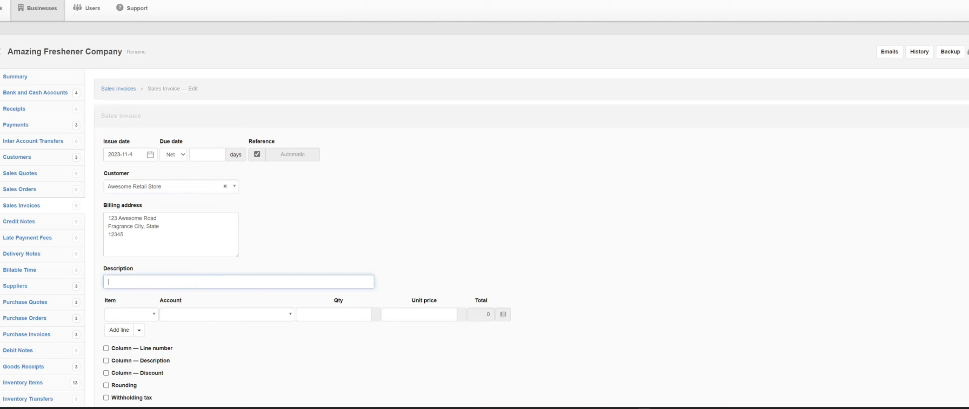
pyautogui.write('Ca')
pyautogui.press('BackSpace')
pyautogui.press('BackSpace')
pyautogui.write('A')
pyautogui.write('pple Cinnam')
pyautogui.write('on C')
pyautogui.write('ar Air Freshene')
# Fill the invoice line with item 107 - Apple Cinnamon Car Air Freshener, quantity 10 pcs and unit price 8.99
pyautogui.click(136, 314)
pyautogui.scroll(-1, 134, 307)
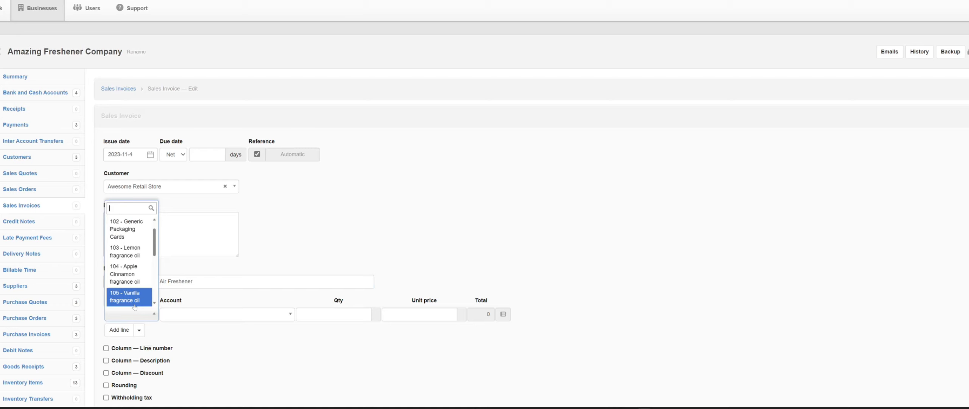
pyautogui.write('car')
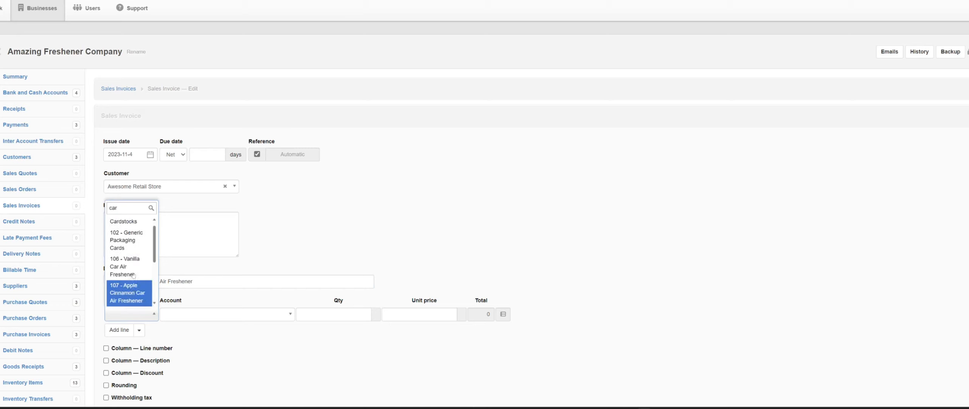
pyautogui.click(135, 289)
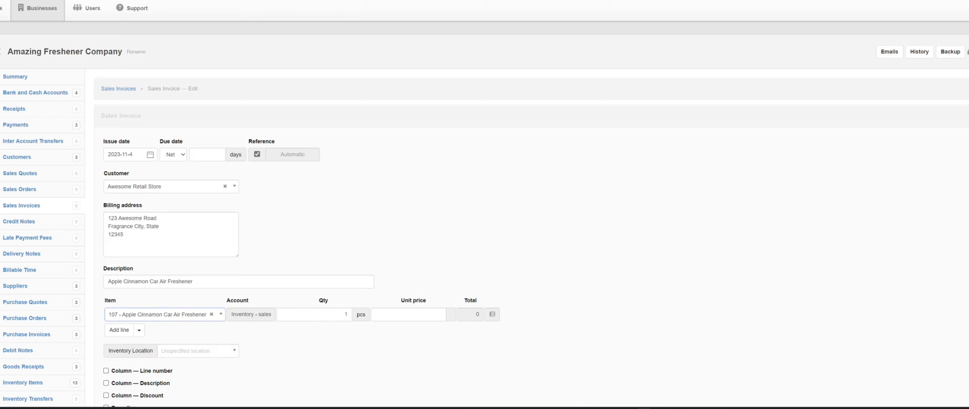
pyautogui.click(324, 314)
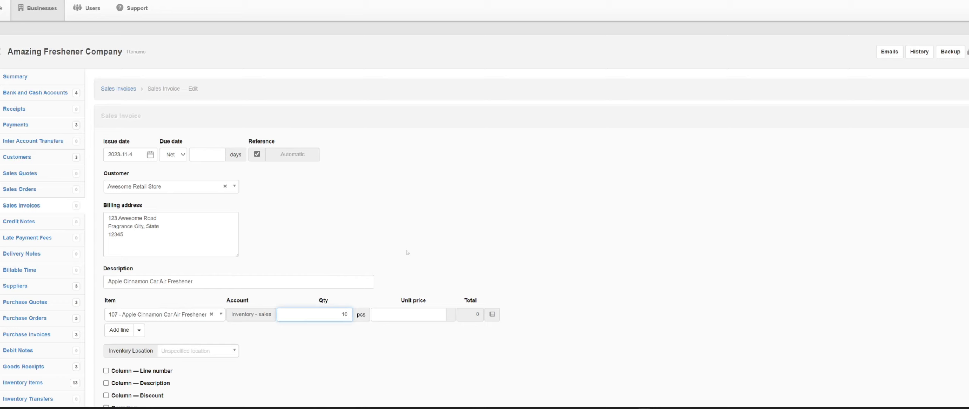
pyautogui.press('Tab')
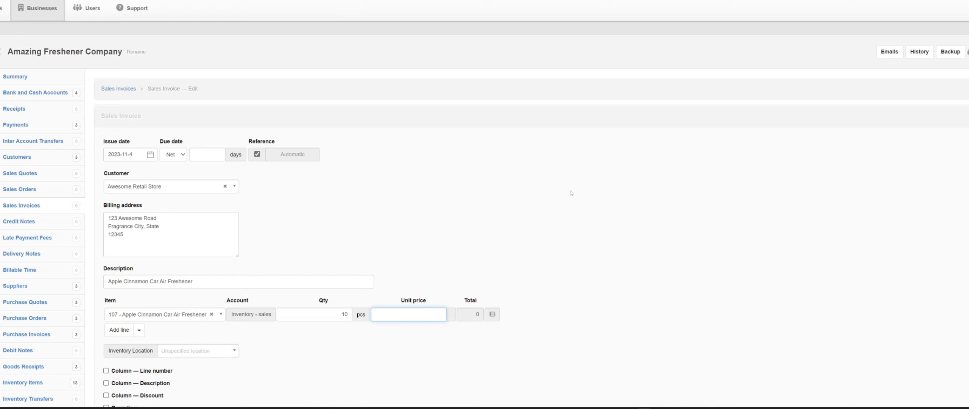
pyautogui.write('8.99')
# Set the invoice's inventory location to Main and create the sales invoice
pyautogui.scroll(-6, 649, 220)
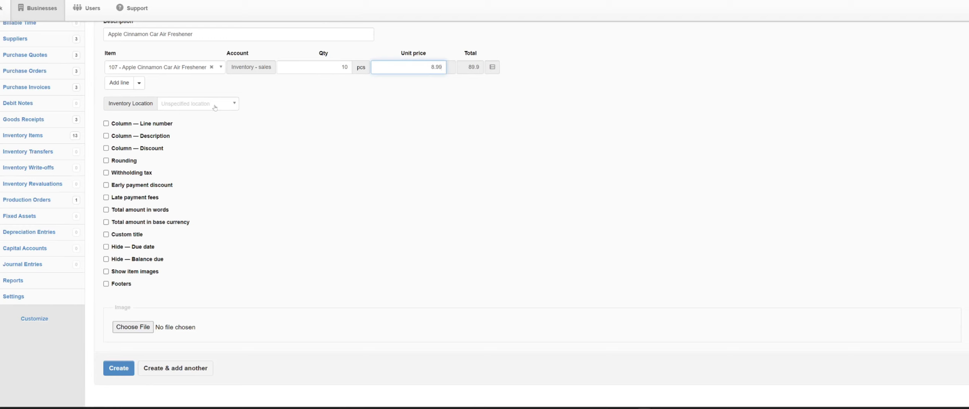
pyautogui.click(215, 108)
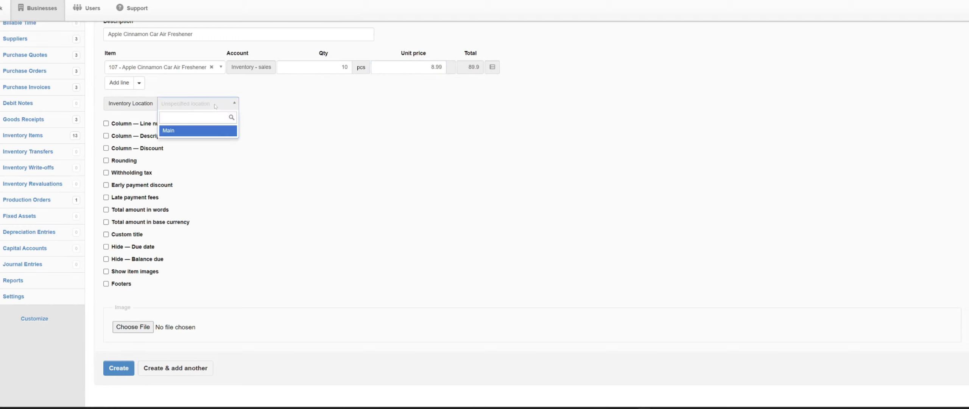
pyautogui.click(210, 129)
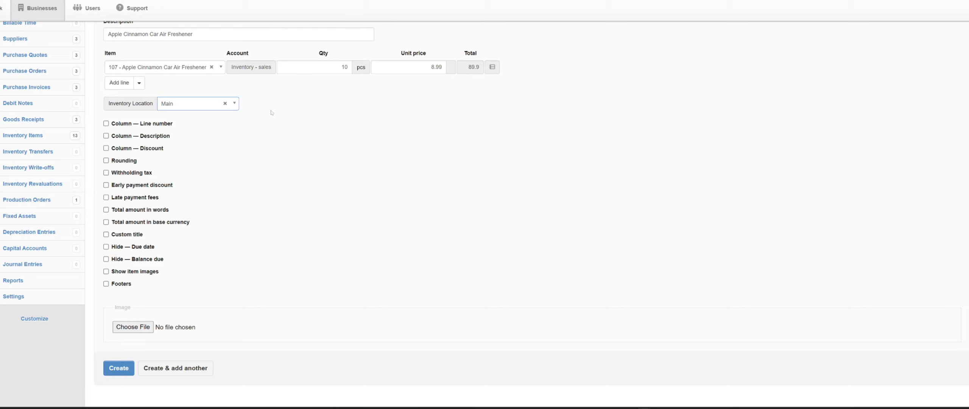
pyautogui.click(232, 105)
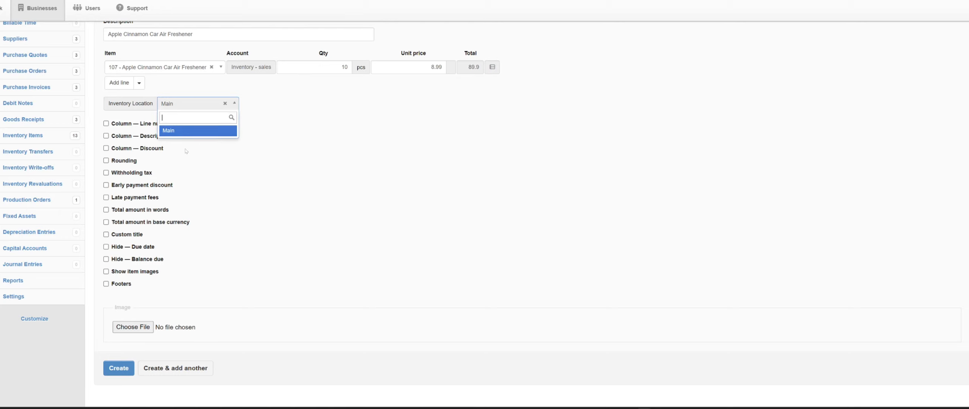
pyautogui.click(238, 142)
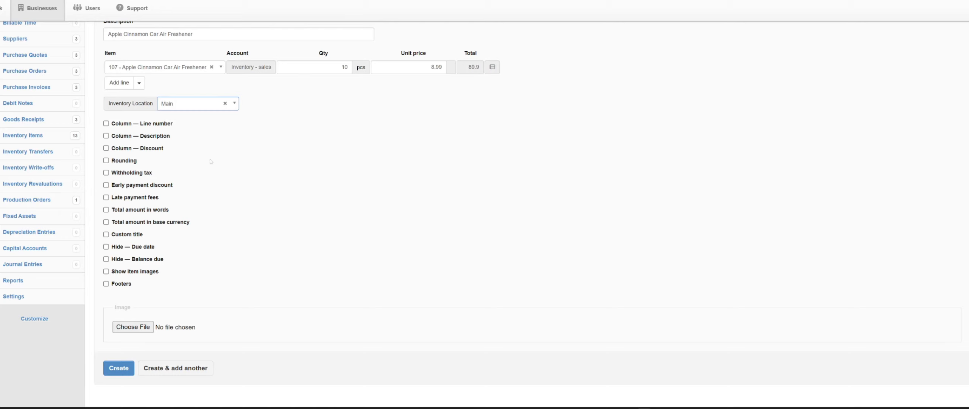
pyautogui.click(119, 367)
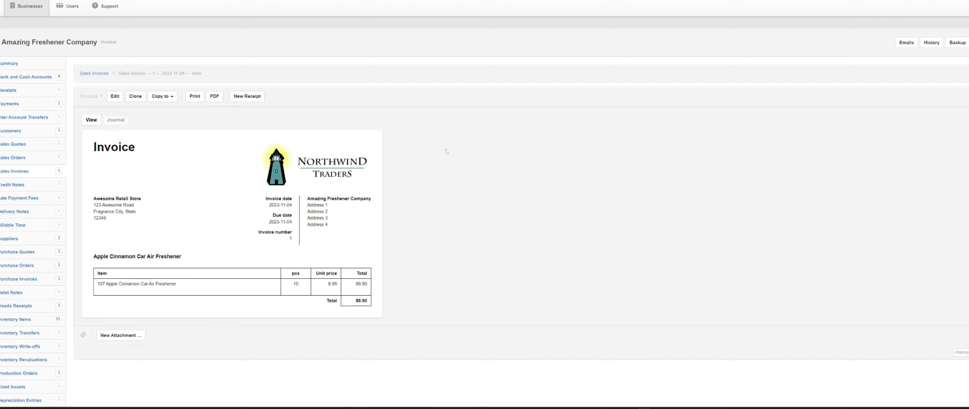
# Start a receipt from the sales invoice, received in BCA - Business checking account
pyautogui.click(247, 96)
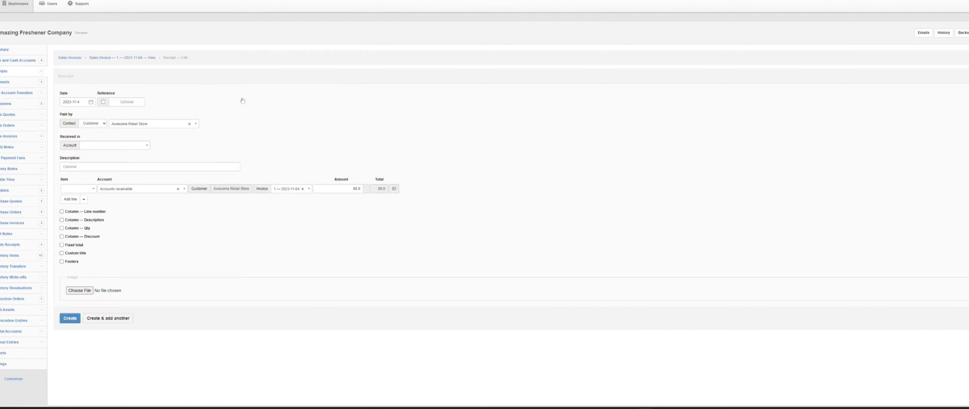
pyautogui.hotkey('ctrl', '+')
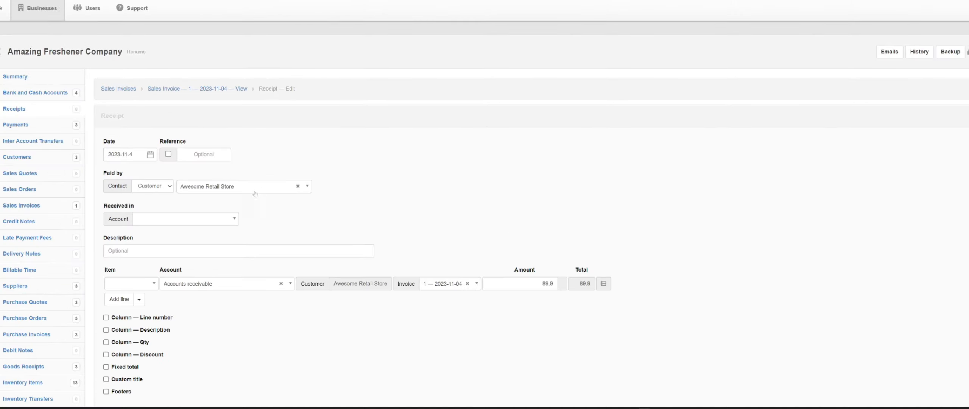
pyautogui.click(170, 220)
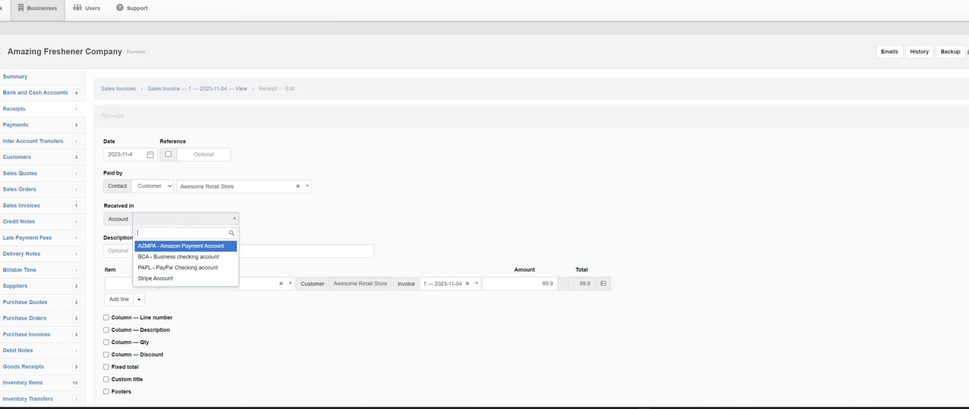
pyautogui.click(182, 256)
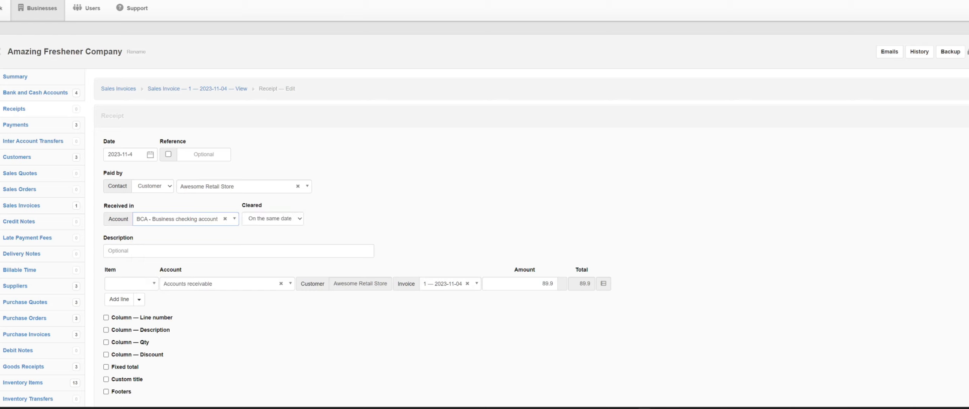
# Describe the receipt as 10 Apple Cinnamon Car Air Freshener and create it
pyautogui.click(159, 251)
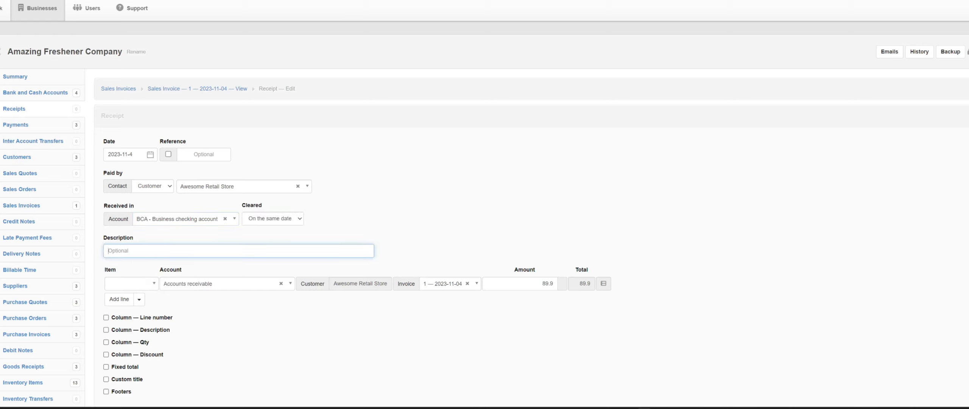
pyautogui.write('10 C')
pyautogui.write('pple Cinna')
pyautogui.write('mon Ca')
pyautogui.write('r Airt Freshener')
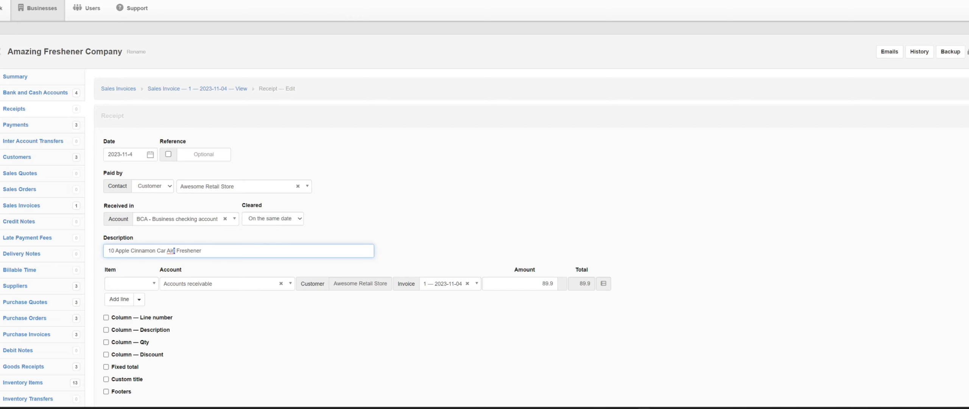
pyautogui.press('BackSpace')
pyautogui.scroll(-5, 224, 316)
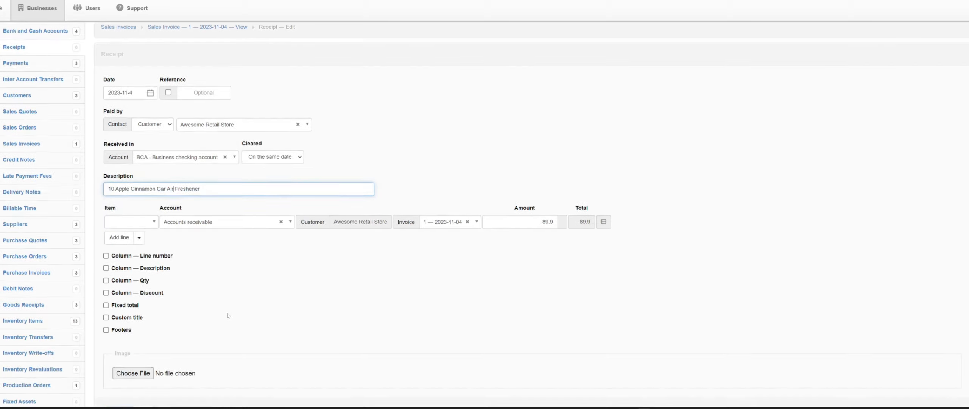
pyautogui.click(130, 229)
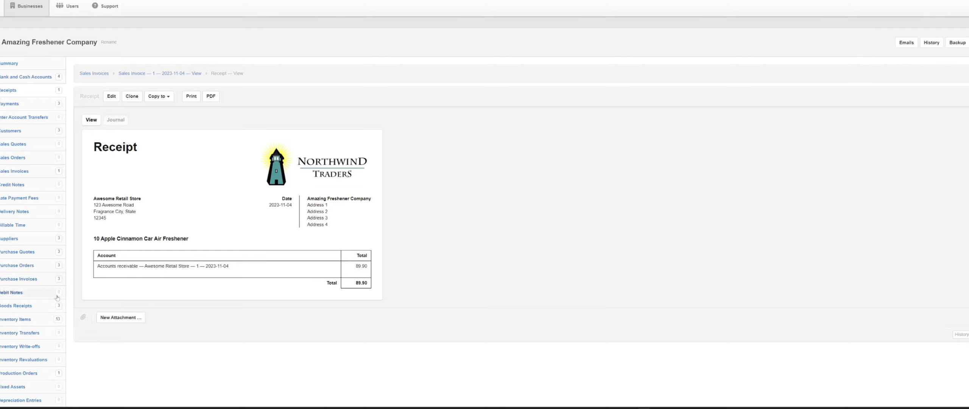
# Check the stock quantities of the inventory items following the sale
pyautogui.click(20, 319)
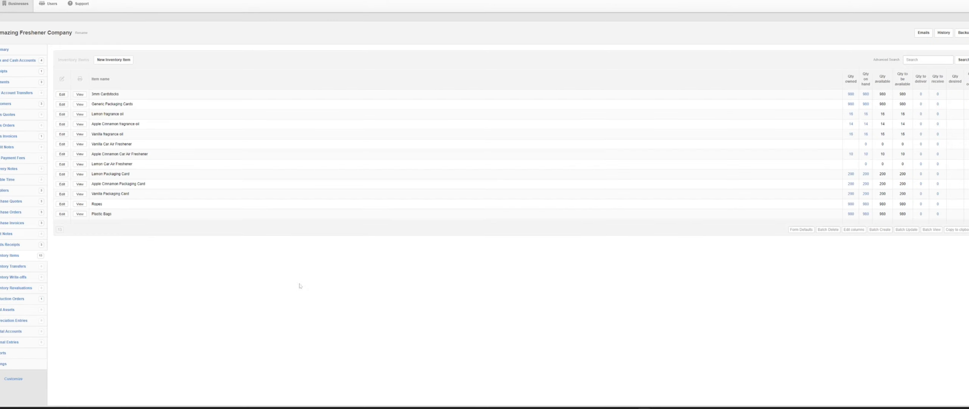
pyautogui.scroll(3, 492, 262)
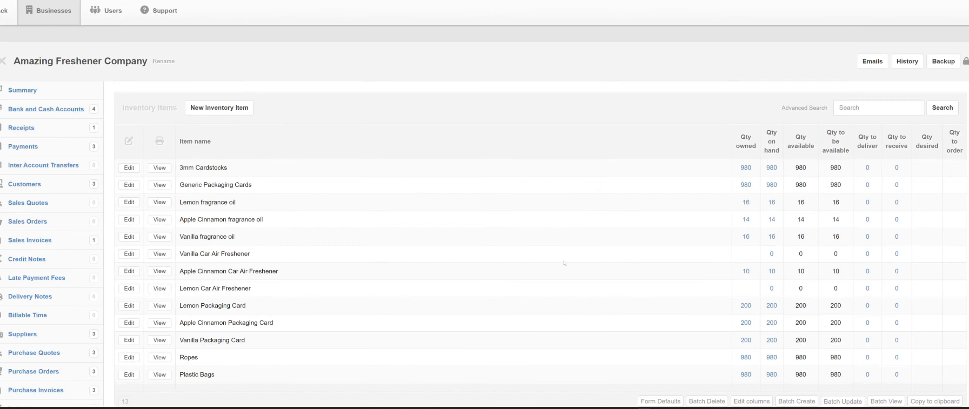
pyautogui.scroll(-2, 750, 240)
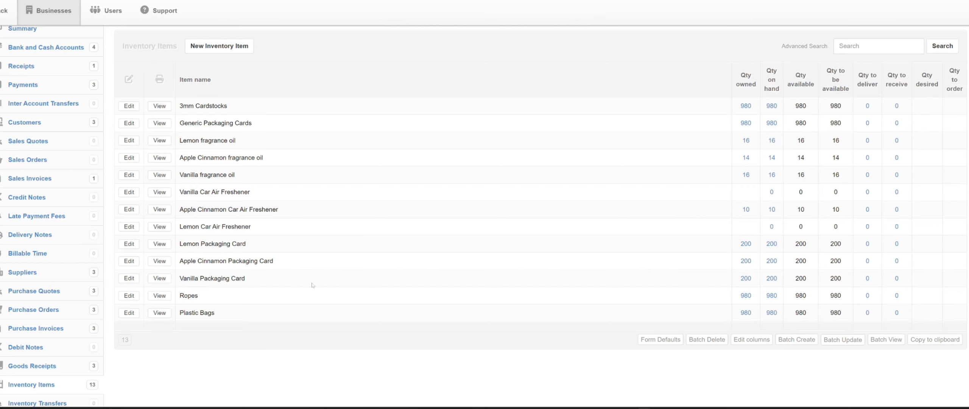
pyautogui.scroll(2, 300, 283)
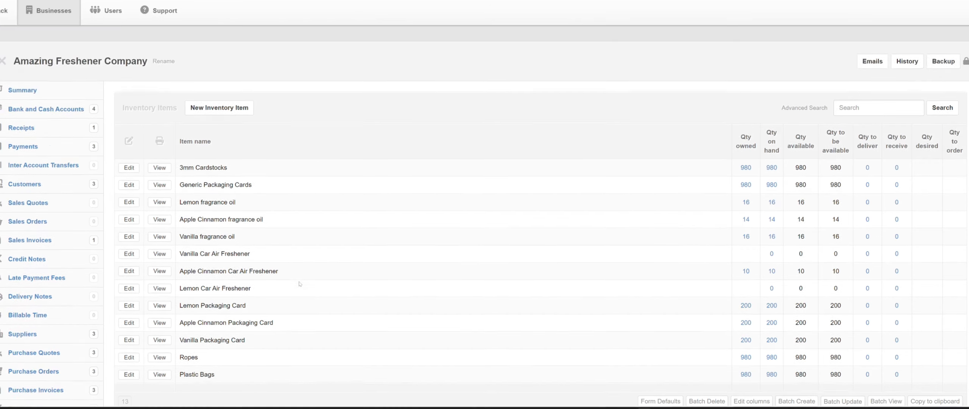
# Review the balance sheet and the profit and loss statement in the business summary
pyautogui.click(29, 91)
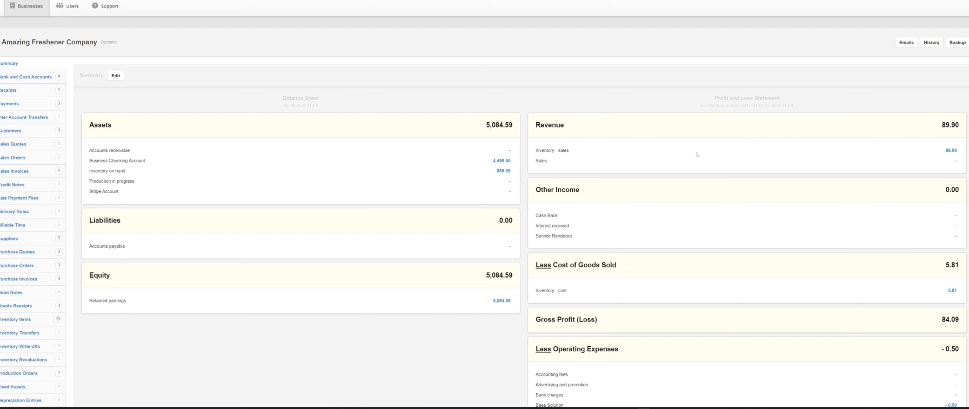
pyautogui.scroll(-2, 828, 239)
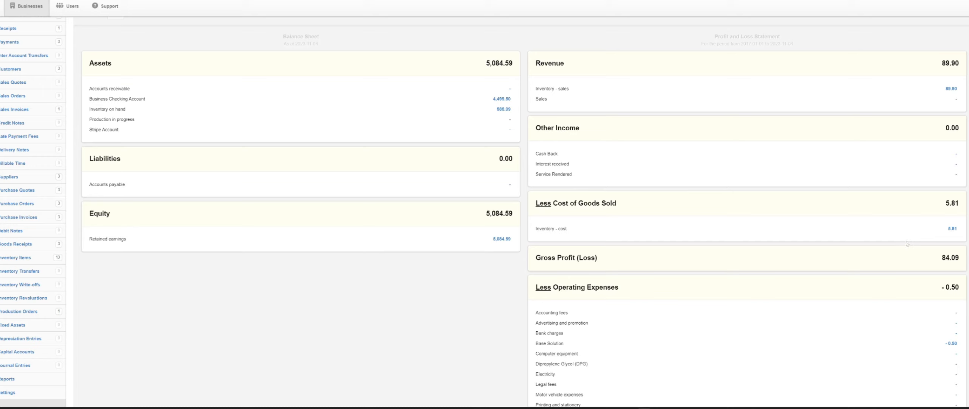
pyautogui.scroll(-3, 925, 255)
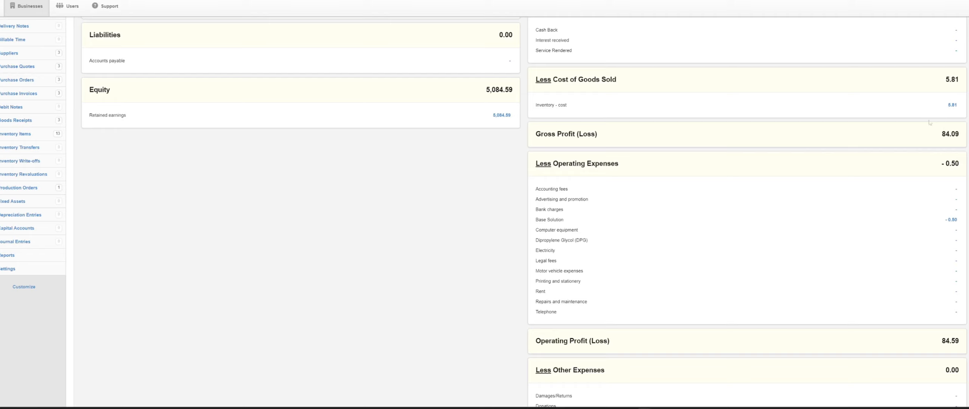
pyautogui.scroll(3, 901, 171)
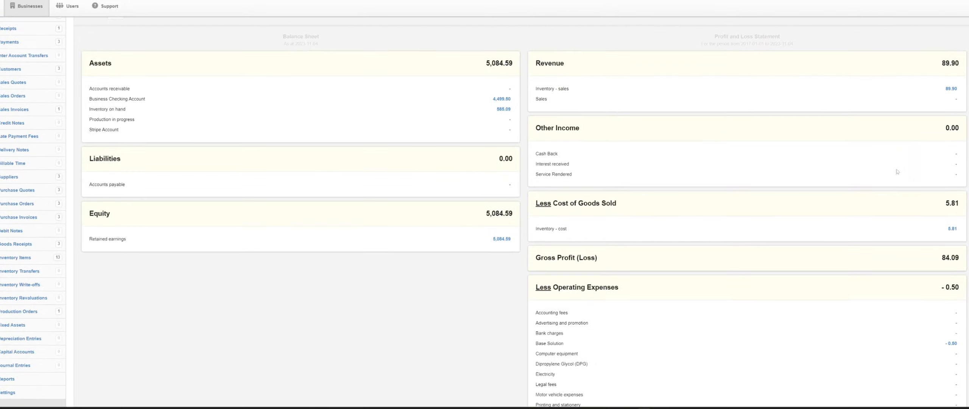
# Examine the profit and loss statement from revenue and cost of goods sold through operating expenses to net profit
pyautogui.scroll(-8, 897, 173)
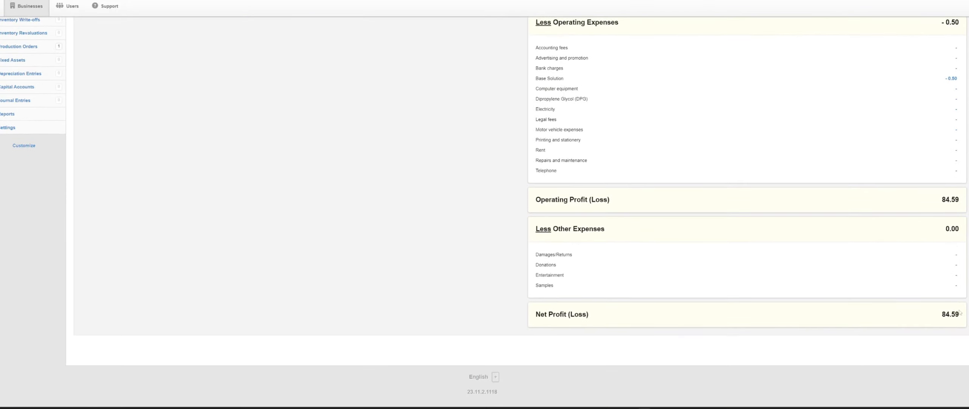
pyautogui.scroll(8, 951, 302)
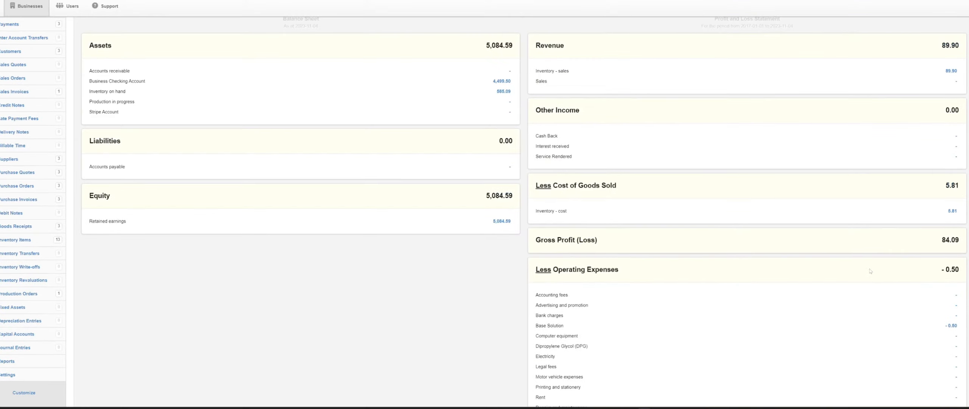
pyautogui.scroll(-8, 870, 271)
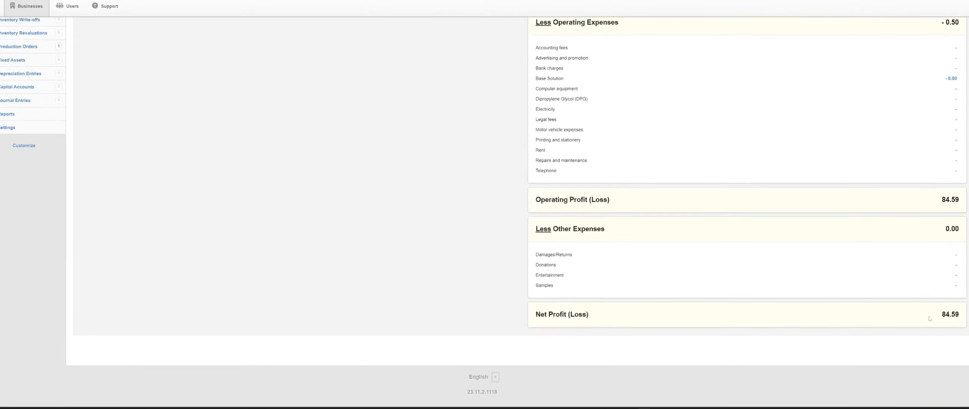
pyautogui.scroll(3, 930, 300)
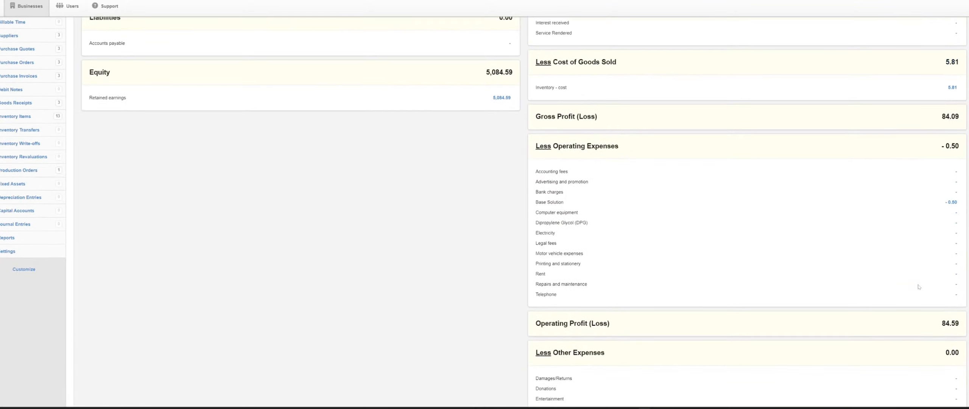
pyautogui.scroll(-3, 918, 287)
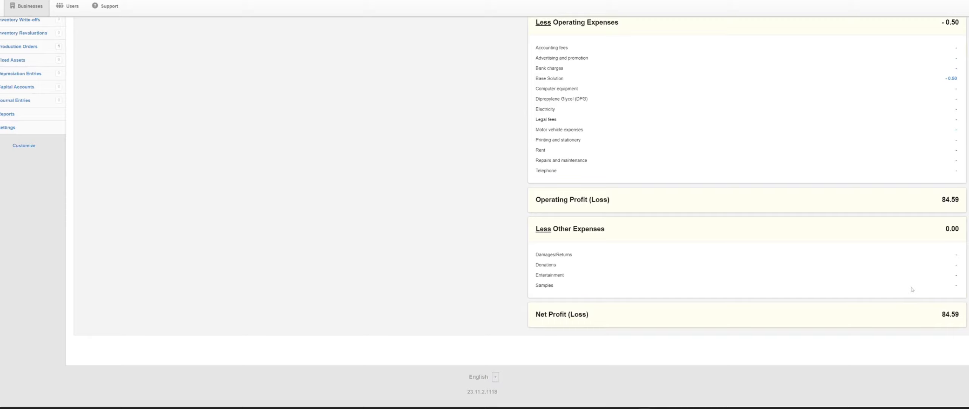
pyautogui.scroll(3, 442, 180)
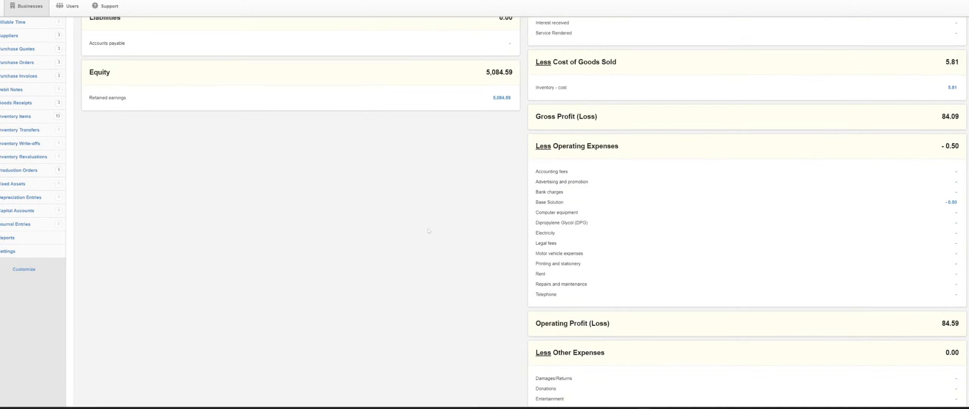
# Create a new Inventory Profit Margin report for the period from 2023-11-04 to 2023-11-04
pyautogui.click(7, 237)
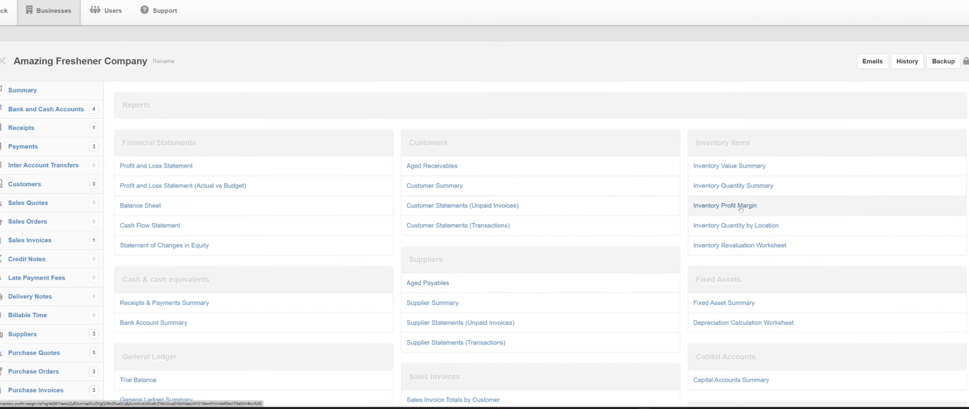
pyautogui.click(740, 207)
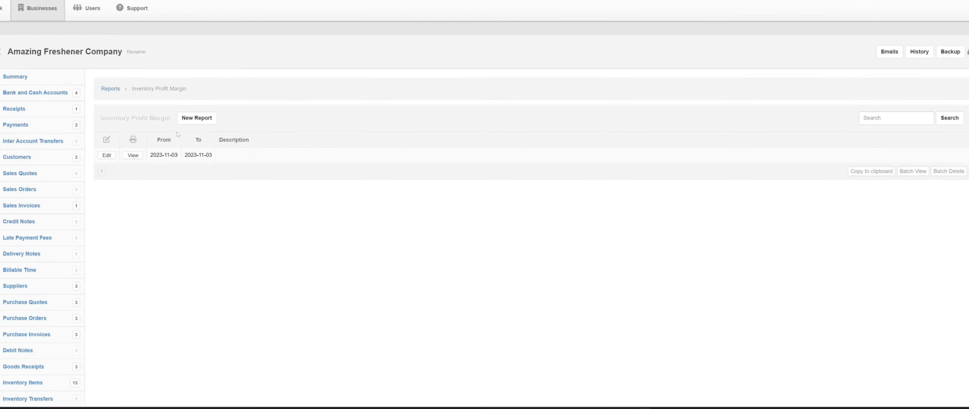
pyautogui.click(184, 124)
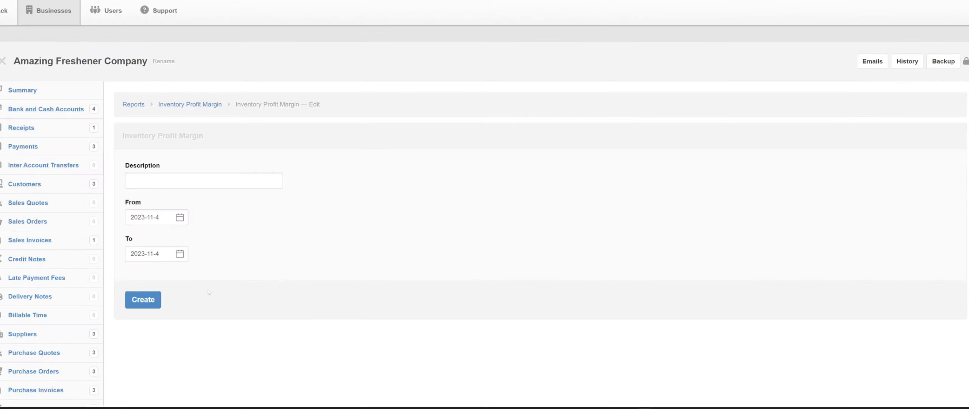
pyautogui.click(159, 299)
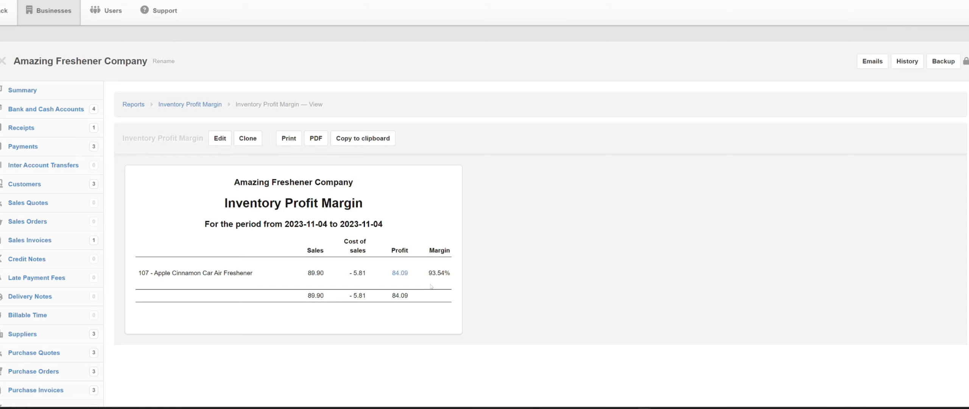
pyautogui.hotkey('ctrl', '-')
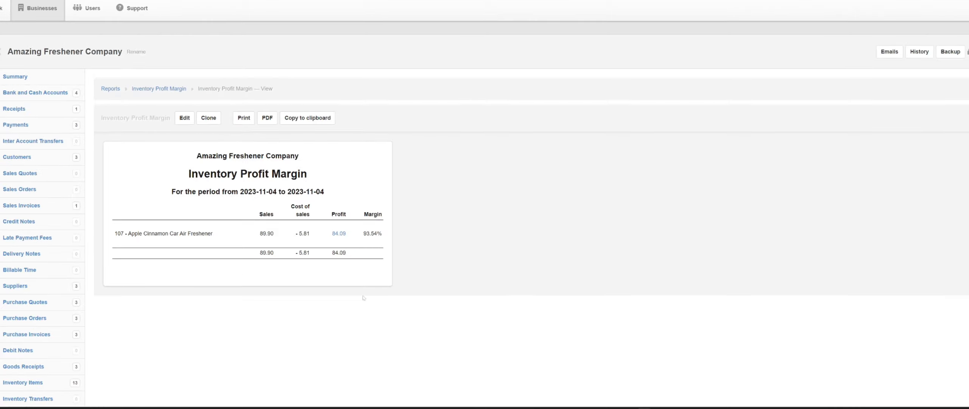
# Review which modules are enabled and available in the business's tab customization, and update it without altering the selection
pyautogui.scroll(-5, 76, 273)
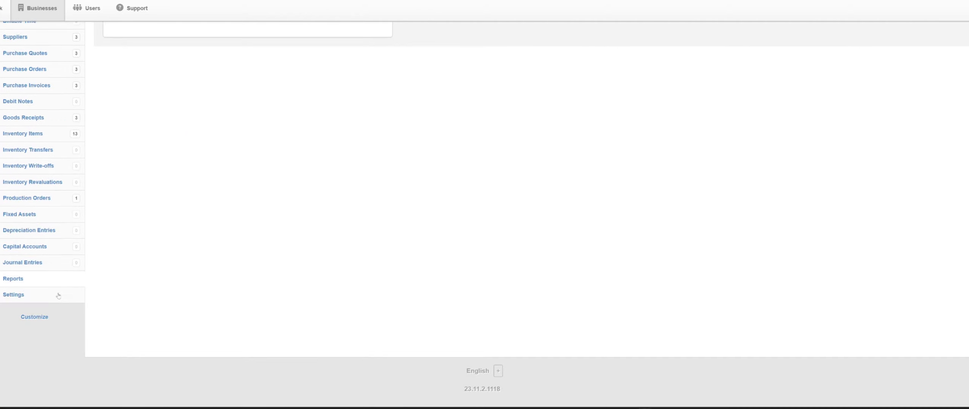
pyautogui.click(33, 316)
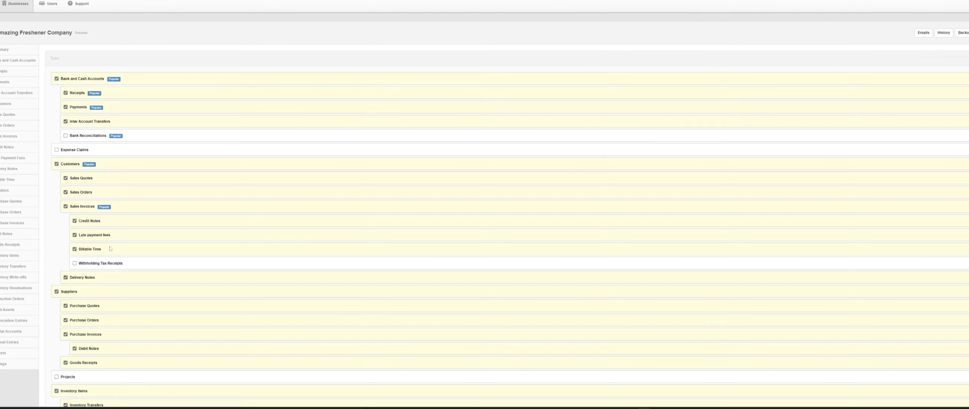
pyautogui.scroll(3, 106, 218)
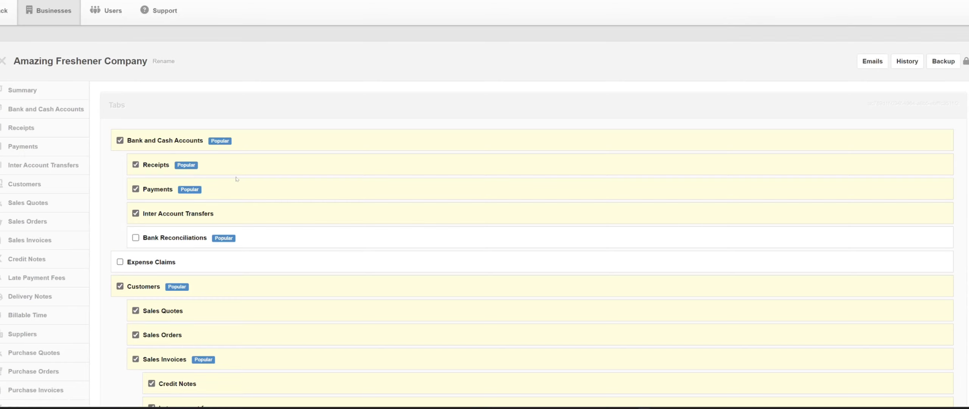
pyautogui.scroll(-3, 233, 182)
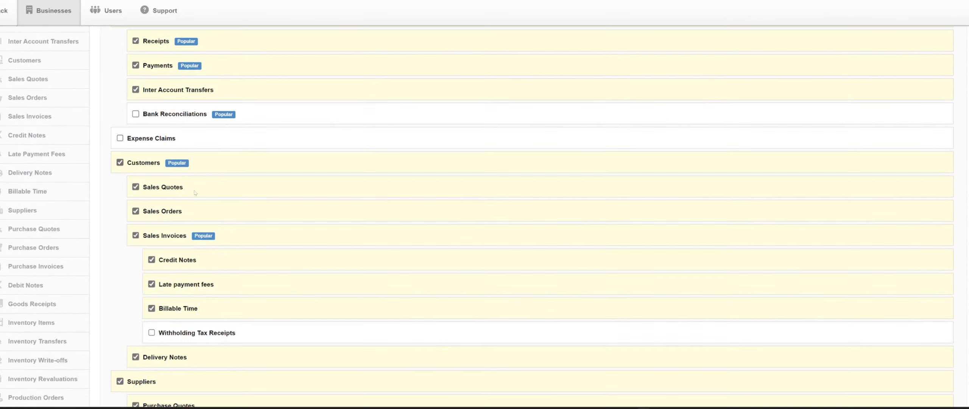
pyautogui.scroll(-9, 195, 192)
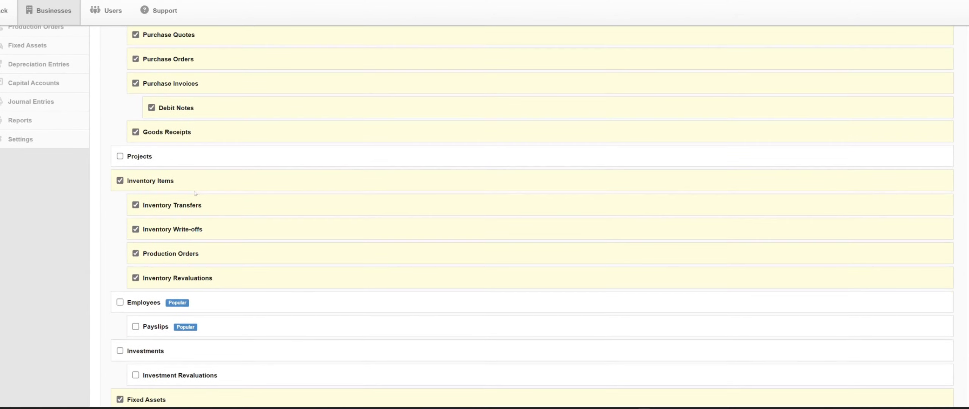
pyautogui.scroll(-5, 195, 193)
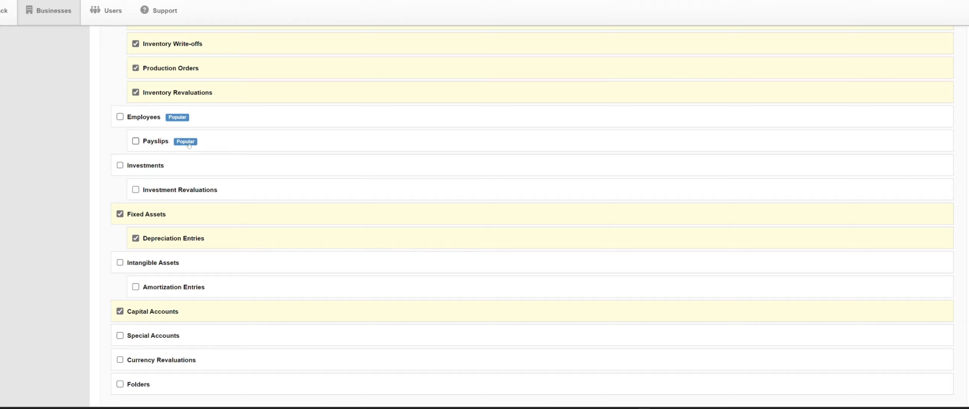
pyautogui.scroll(-3, 207, 225)
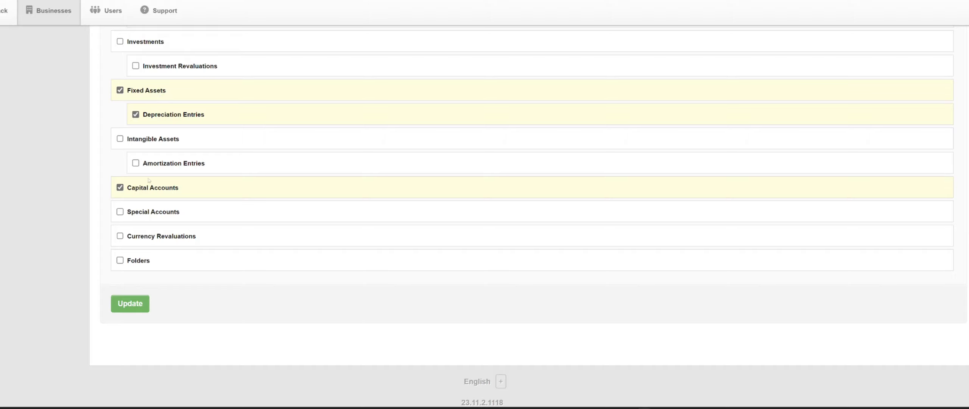
pyautogui.scroll(15, 284, 219)
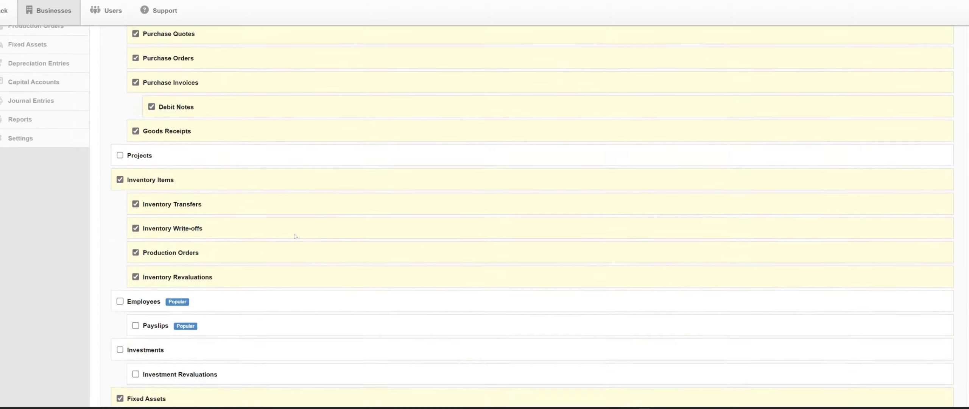
pyautogui.scroll(-15, 292, 239)
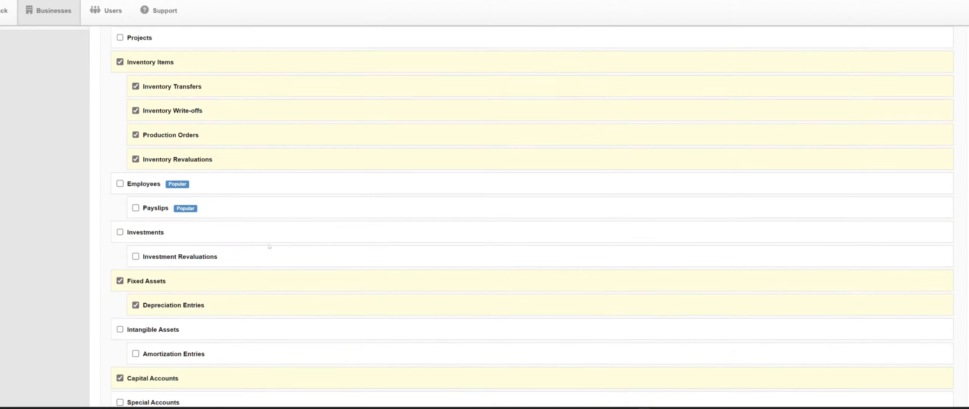
pyautogui.click(129, 304)
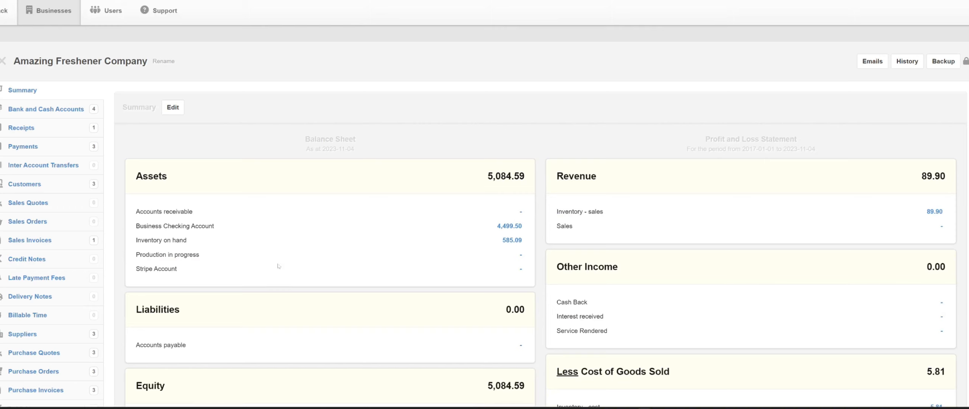
# Start a new inventory write-off with an automatic reference and the description Damaged Goods
pyautogui.scroll(-3, 95, 260)
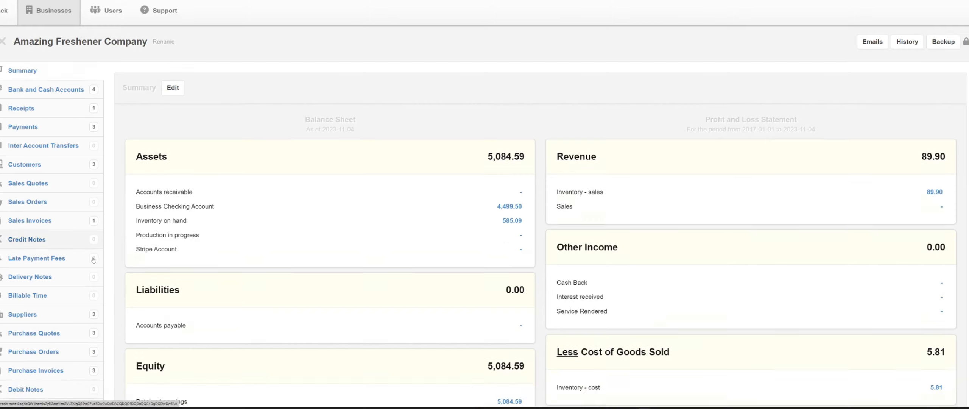
pyautogui.scroll(-2, 93, 260)
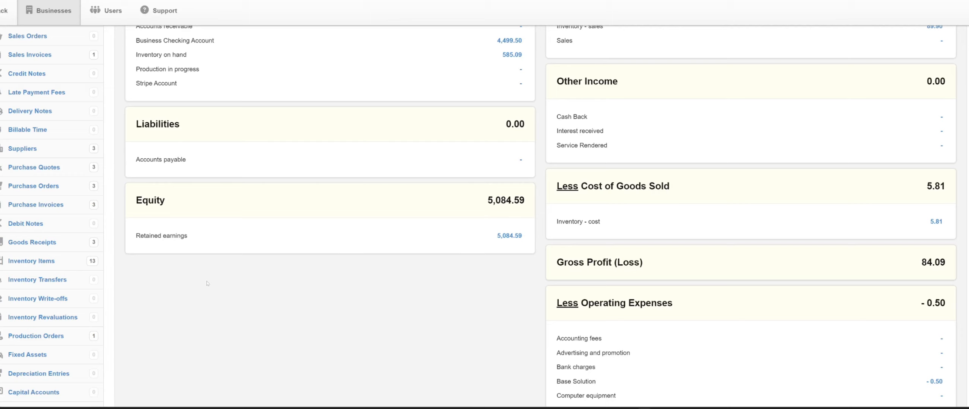
pyautogui.click(50, 299)
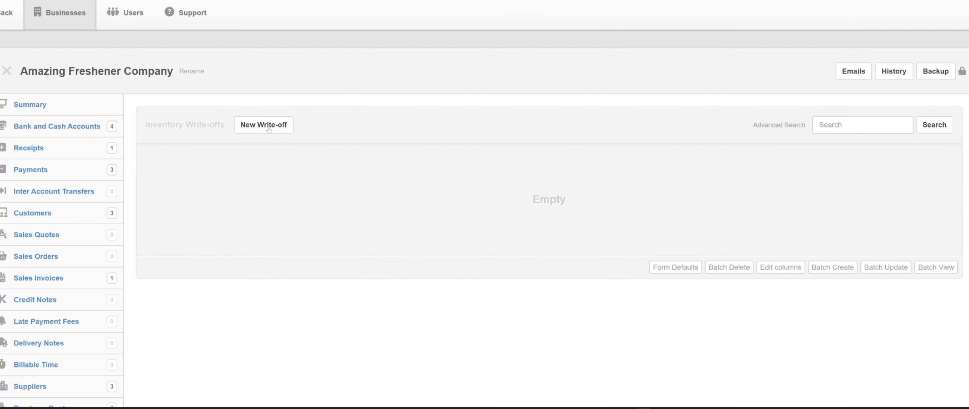
pyautogui.click(269, 128)
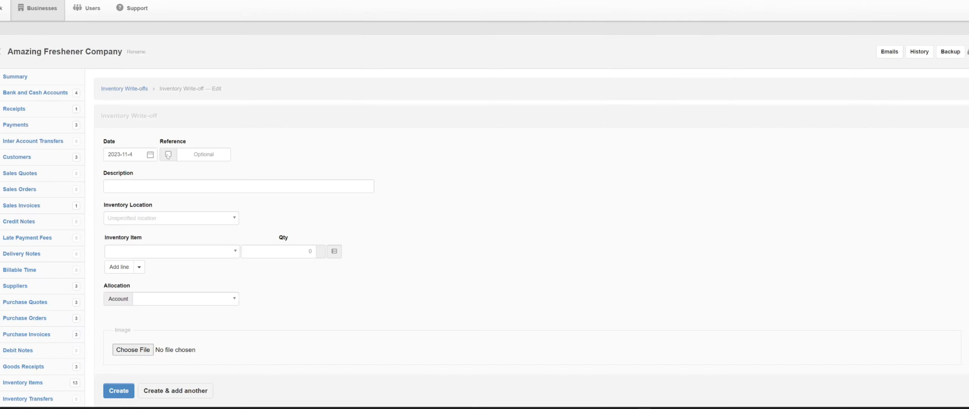
pyautogui.click(168, 154)
pyautogui.press('Tab')
pyautogui.write('D')
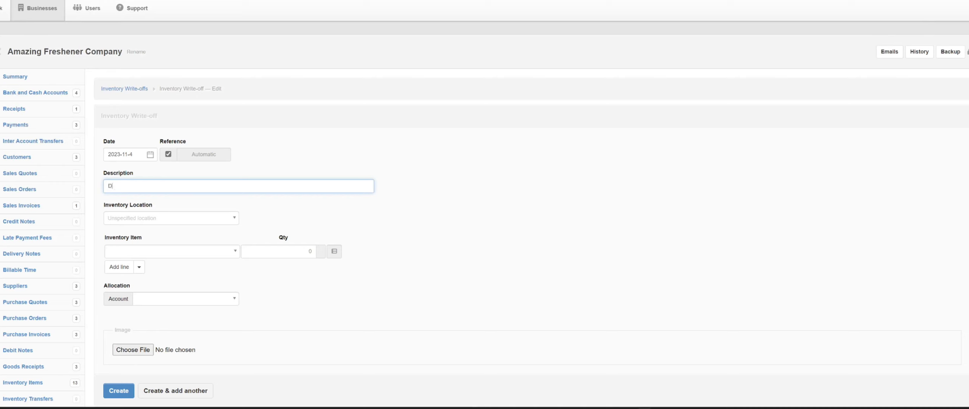
pyautogui.write('amaged Goods')
# Set the write-off's inventory location to Main and enter 50 pcs of 100 - 3mm Cardstocks
pyautogui.click(164, 220)
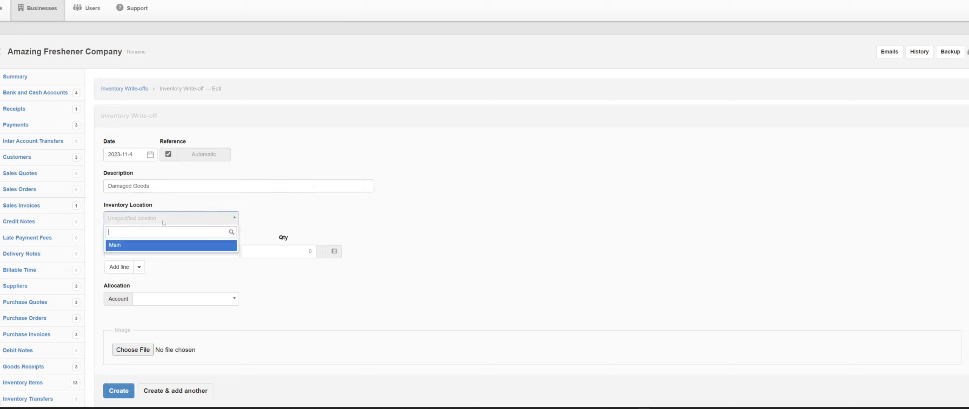
pyautogui.click(158, 244)
pyautogui.click(160, 252)
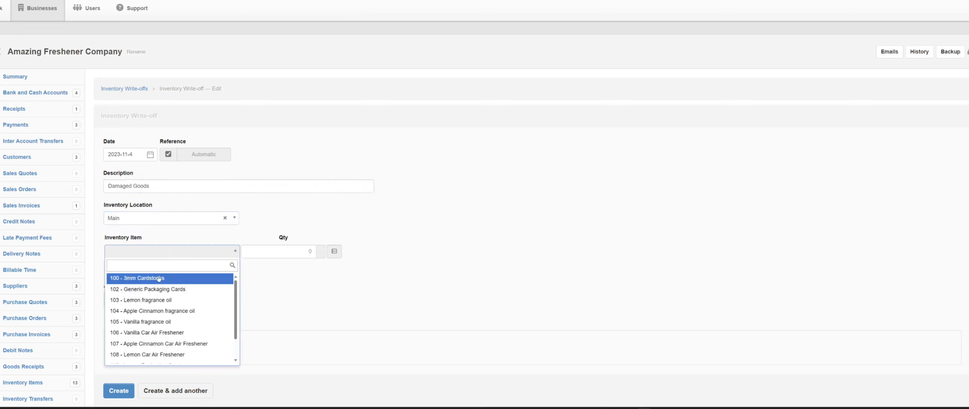
pyautogui.click(158, 278)
pyautogui.click(282, 252)
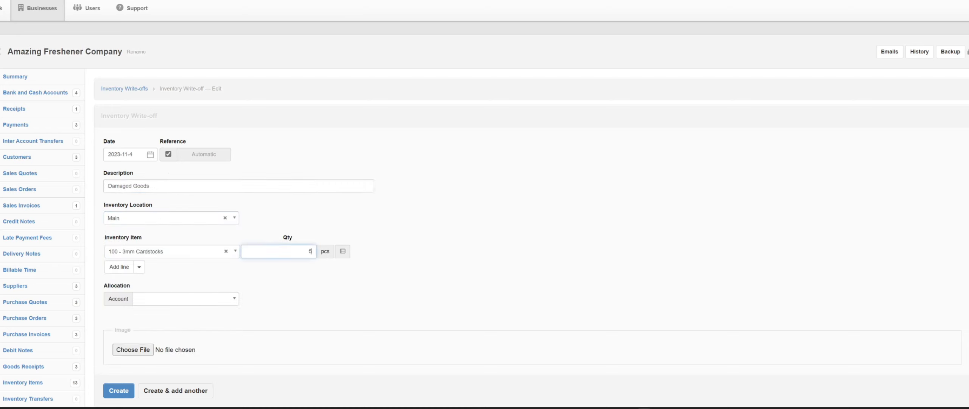
# Allocate the write-off to the Damages/Returns account and create it
pyautogui.scroll(-5, 173, 261)
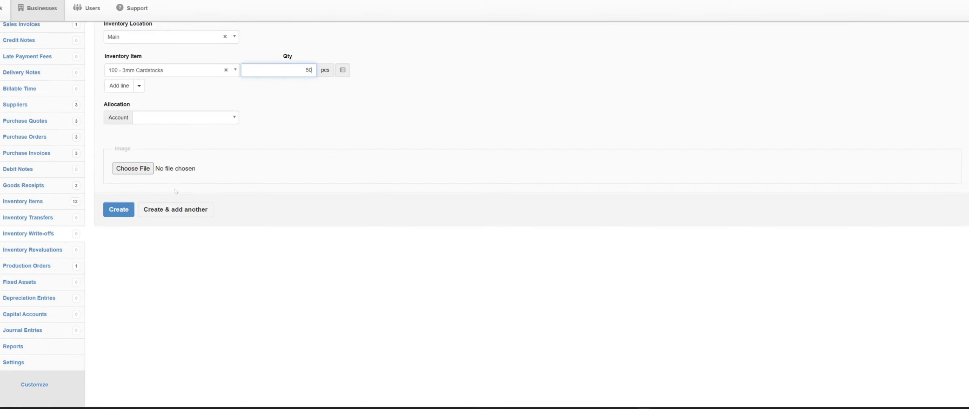
pyautogui.click(178, 114)
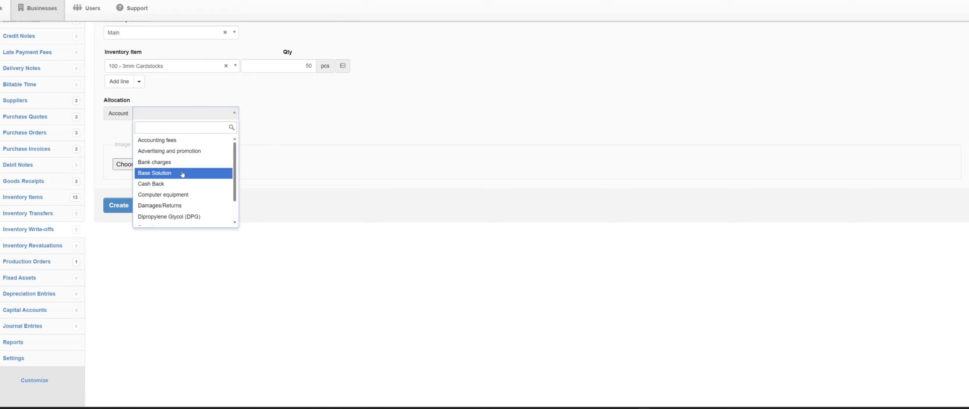
pyautogui.click(184, 206)
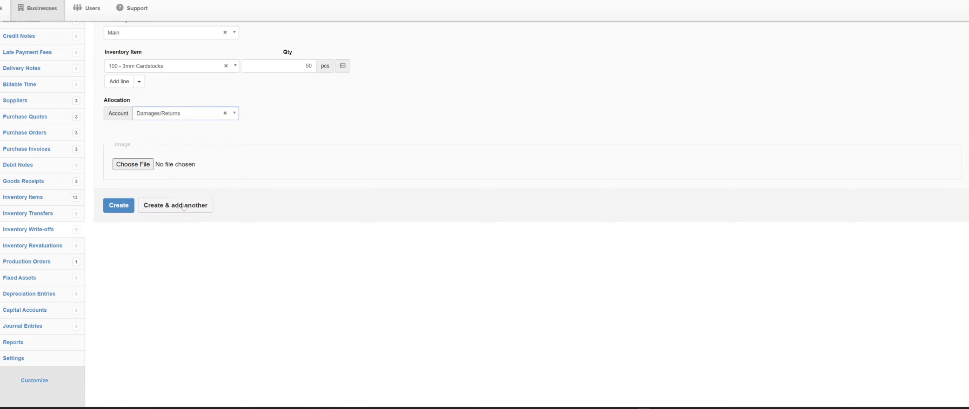
pyautogui.click(119, 205)
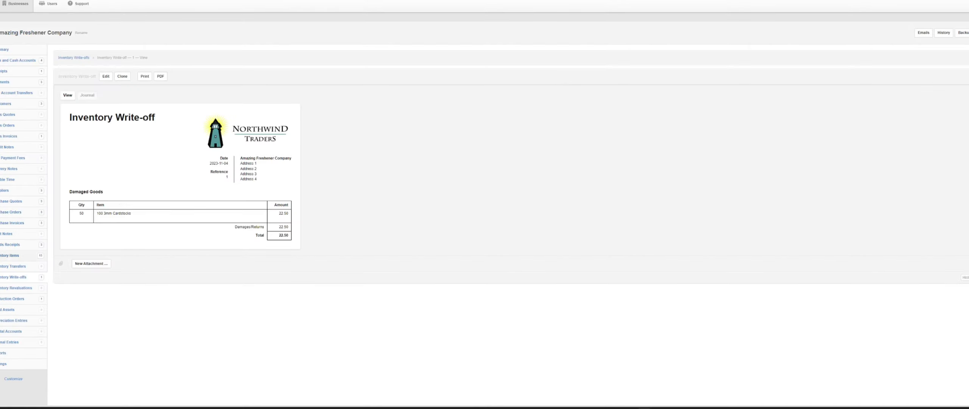
# Check the inventory items' quantities following the cardstock write-off
pyautogui.click(10, 256)
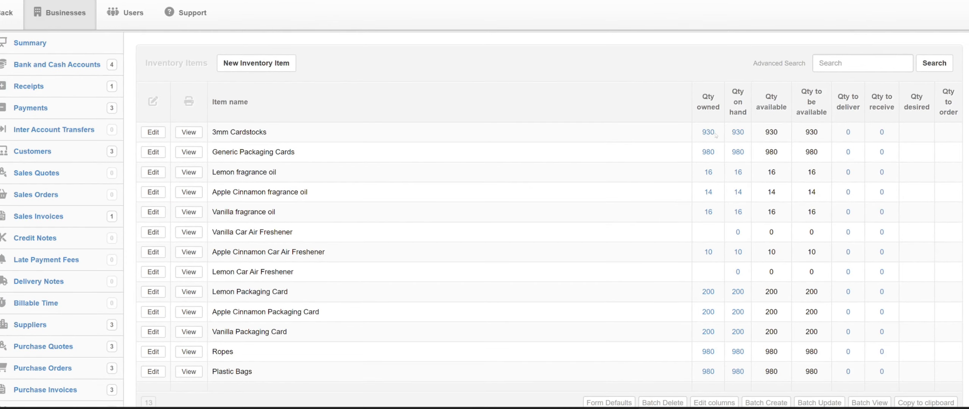
pyautogui.scroll(2, 102, 130)
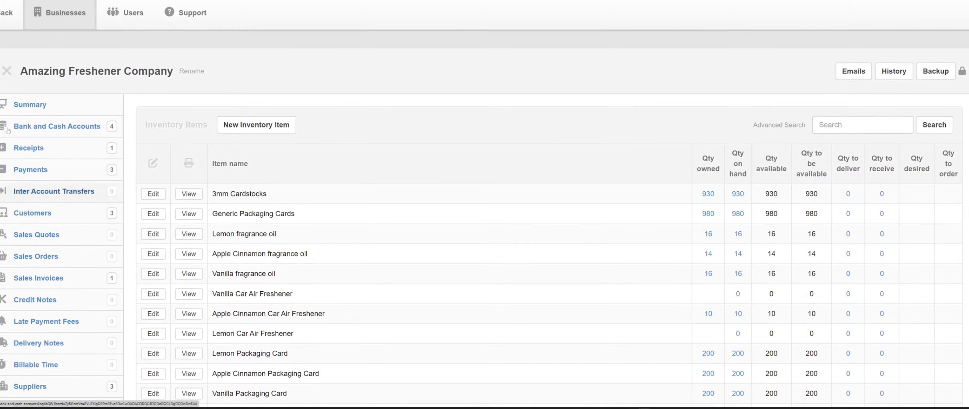
# Trace the Damages/Returns expense from the business summary to its inventory write-off document
pyautogui.click(57, 104)
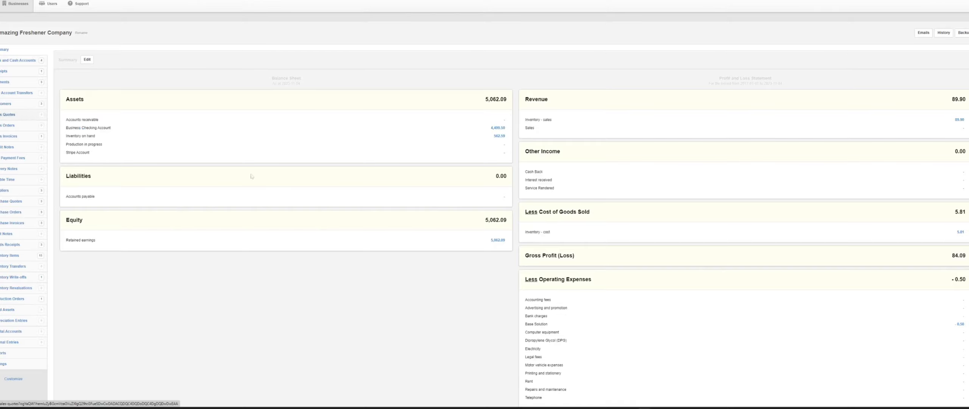
pyautogui.scroll(3, 389, 231)
pyautogui.scroll(-7, 690, 272)
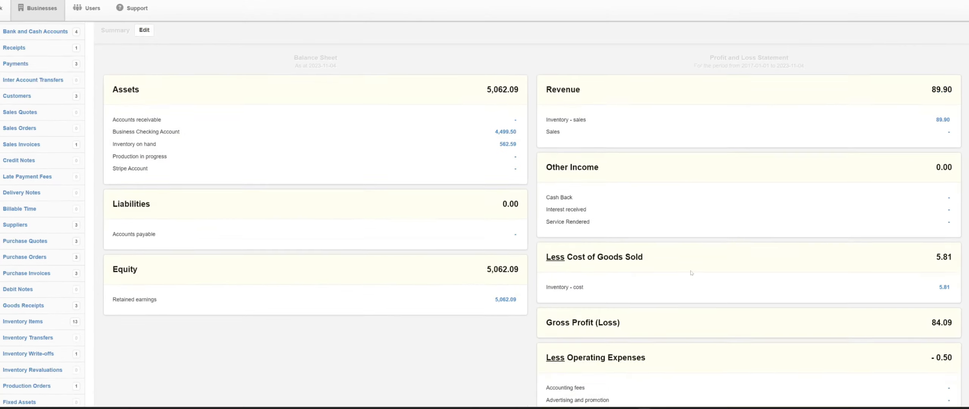
pyautogui.scroll(-3, 688, 270)
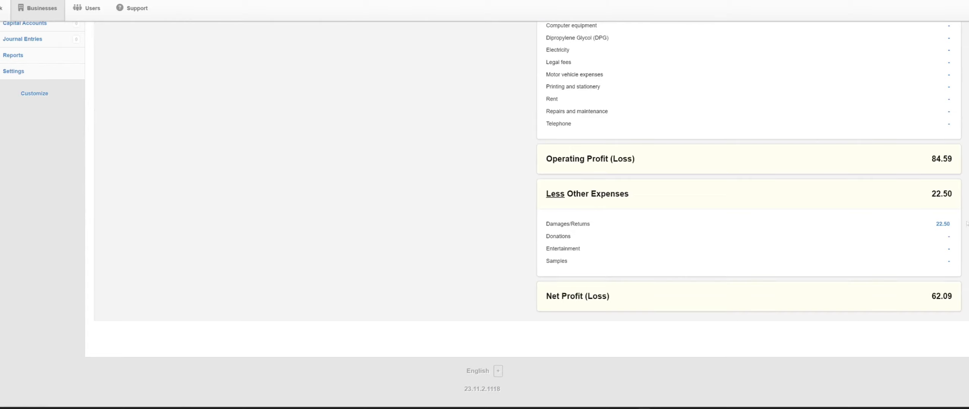
pyautogui.click(942, 224)
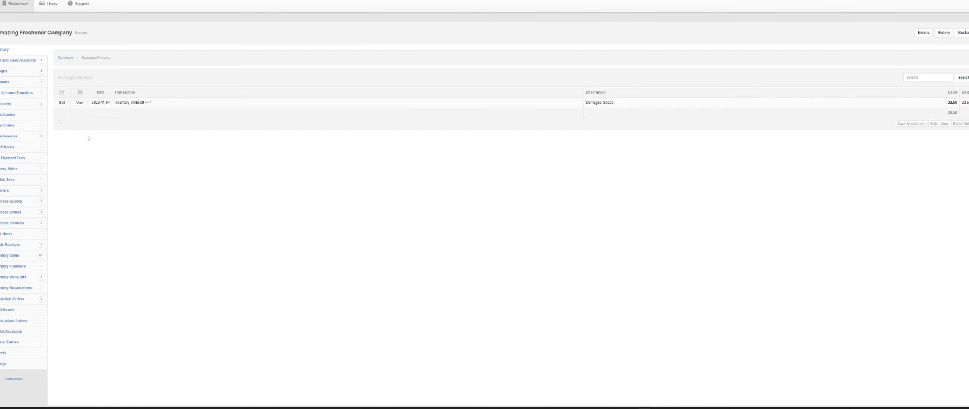
pyautogui.click(80, 103)
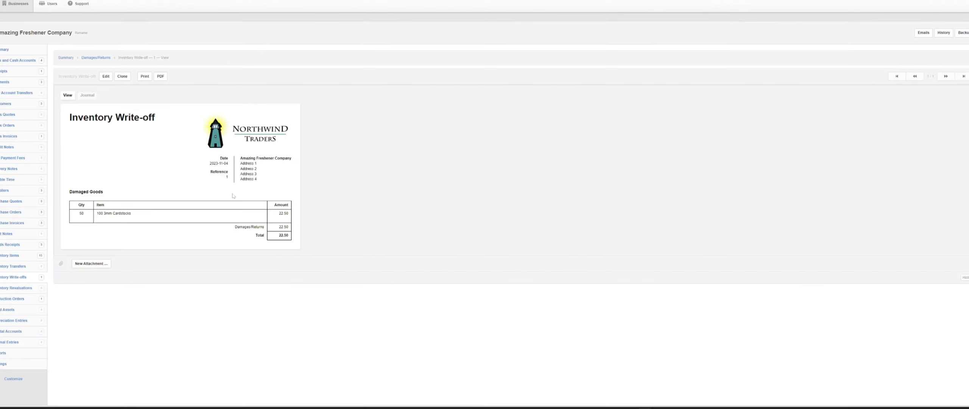
pyautogui.scroll(4, 234, 197)
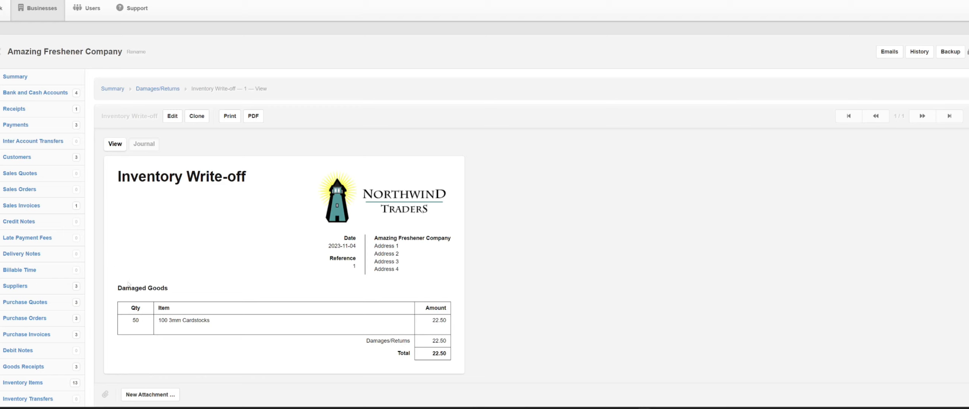
# Start a new inventory write-off with an automatic reference and the description Free Samples
pyautogui.scroll(-3, 104, 287)
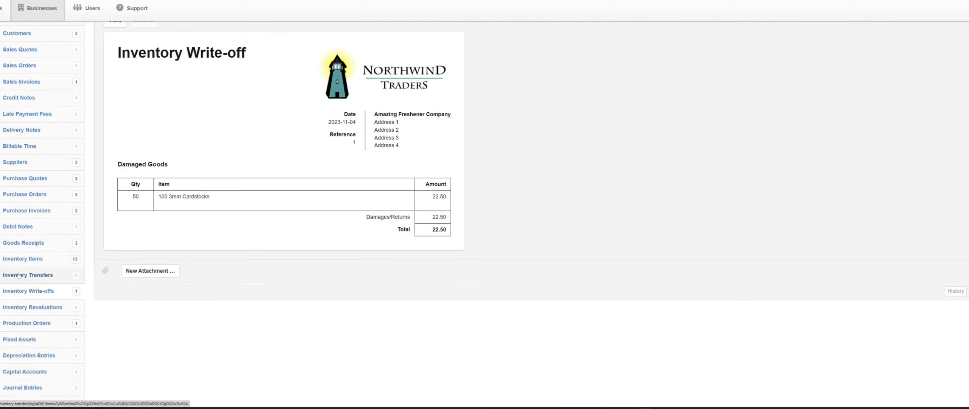
pyautogui.click(33, 292)
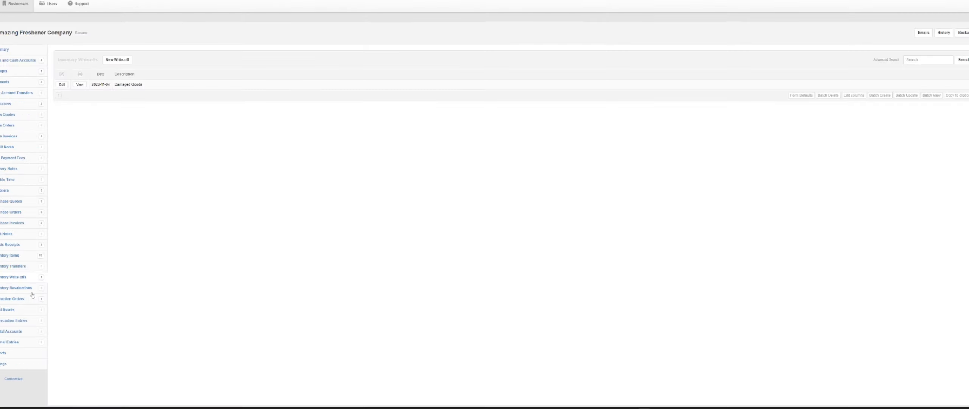
pyautogui.click(186, 92)
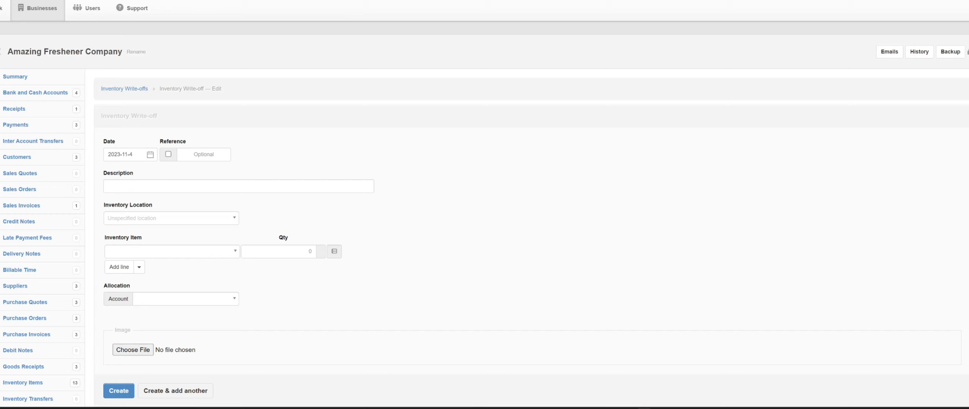
pyautogui.click(227, 186)
pyautogui.write('Free')
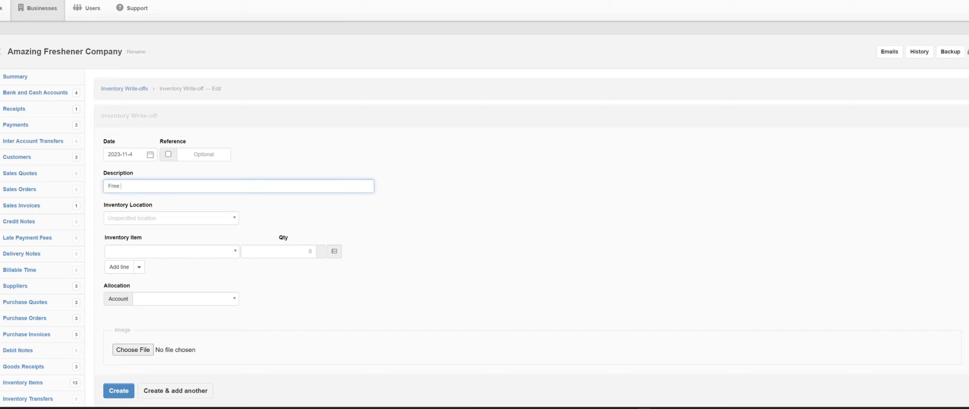
pyautogui.write(' Sampls')
pyautogui.click(168, 154)
pyautogui.click(135, 186)
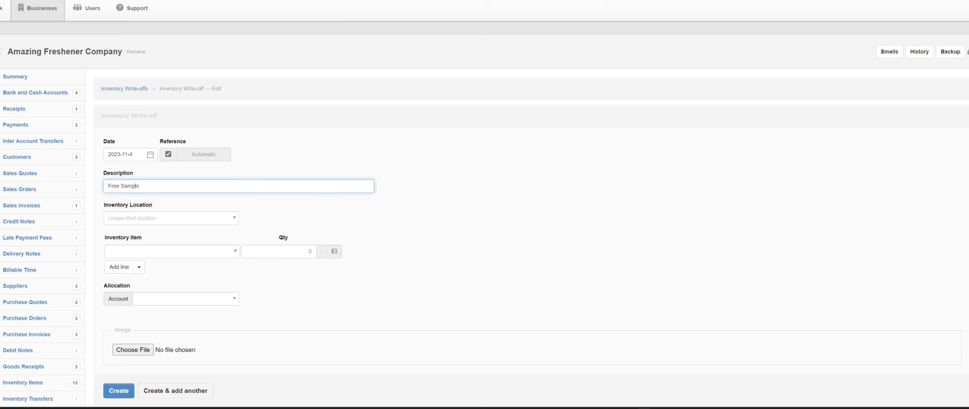
pyautogui.write('e')
# Set the write-off's inventory location to Main and enter 5 pcs of 107 - Apple Cinnamon Car Air Freshener
pyautogui.click(118, 216)
pyautogui.click(125, 244)
pyautogui.click(152, 257)
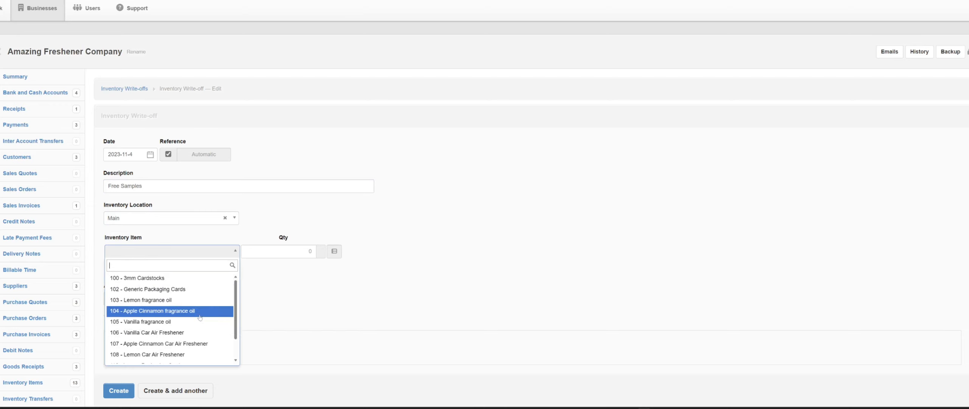
pyautogui.click(197, 344)
pyautogui.click(309, 252)
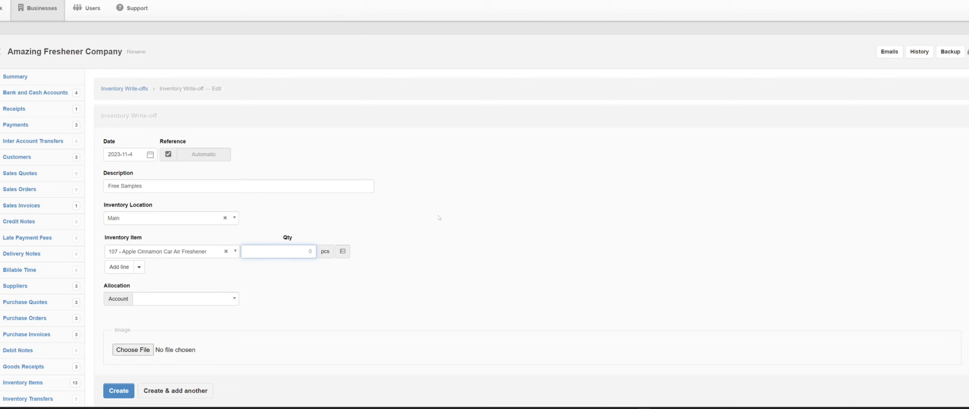
# Allocate the free samples write-off to the Samples account and create it
pyautogui.click(215, 300)
pyautogui.scroll(-2, 191, 280)
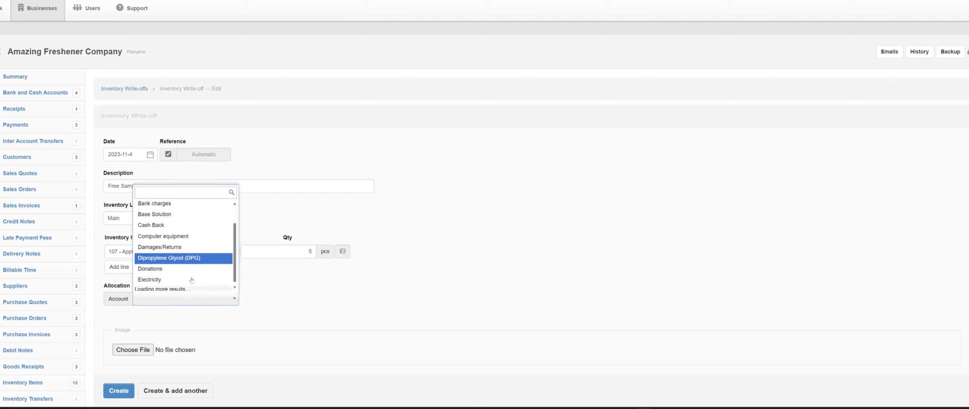
pyautogui.scroll(-3, 191, 269)
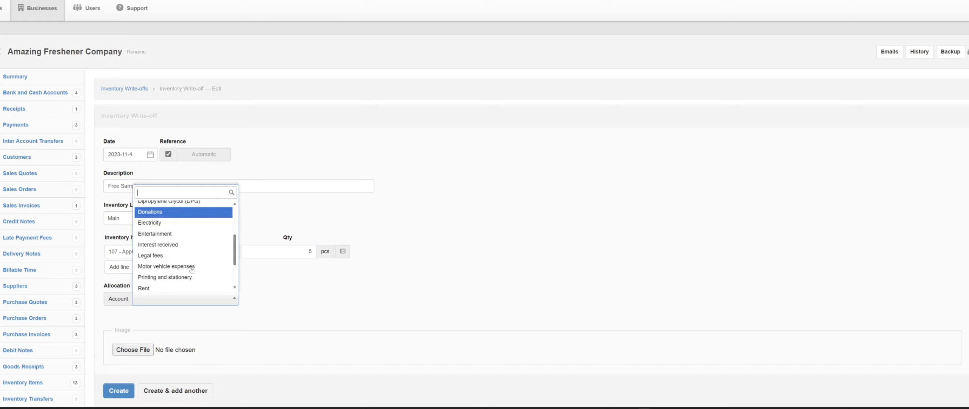
pyautogui.scroll(-2, 191, 269)
pyautogui.click(178, 277)
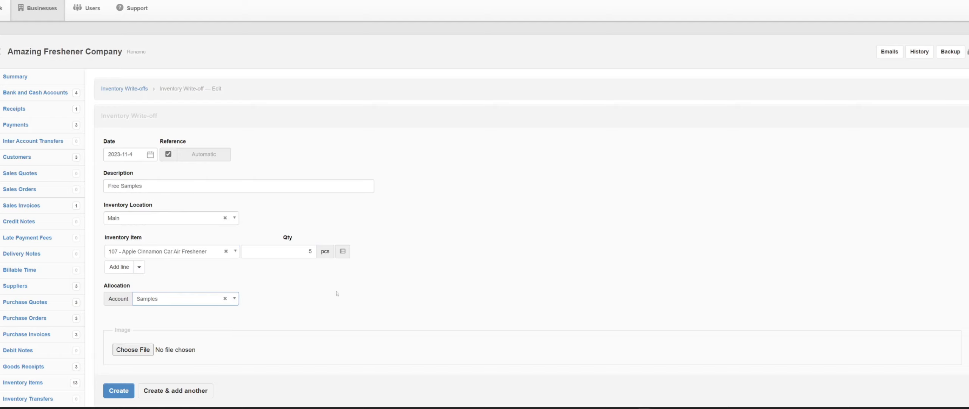
pyautogui.scroll(-5, 336, 292)
pyautogui.click(123, 208)
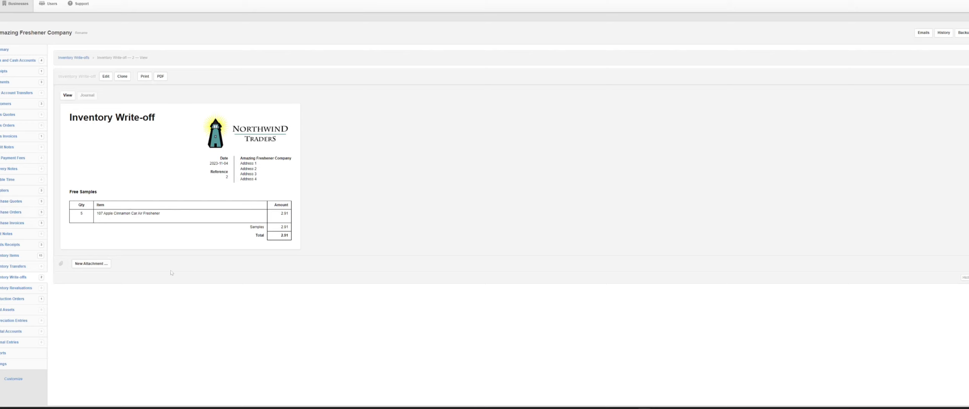
# Check the inventory items' quantities following the free samples write-off, and return to the business summary
pyautogui.hotkey('ctrl', '+')
pyautogui.scroll(1, 164, 277)
pyautogui.click(28, 321)
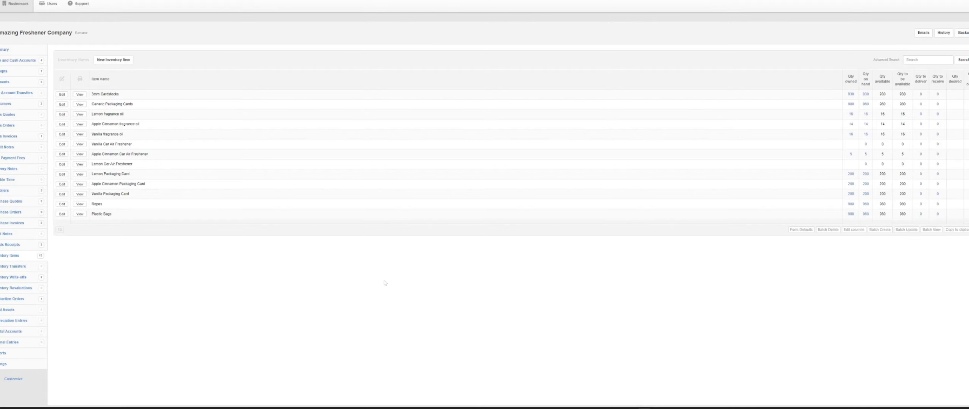
pyautogui.scroll(4, 387, 282)
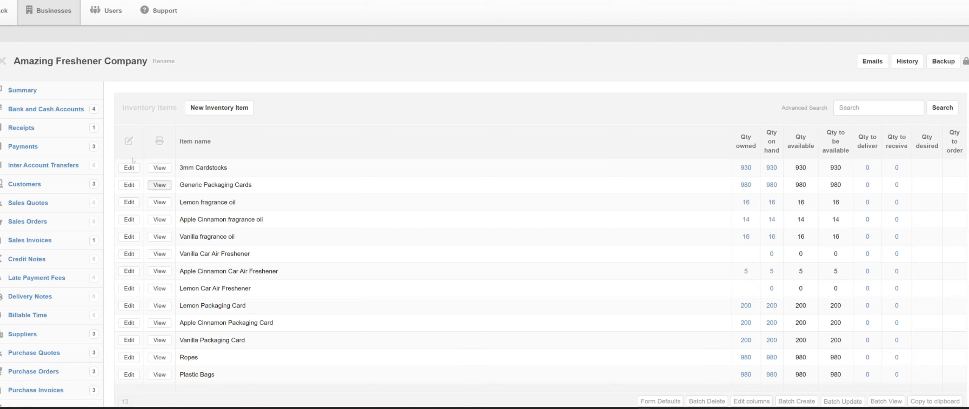
pyautogui.click(23, 90)
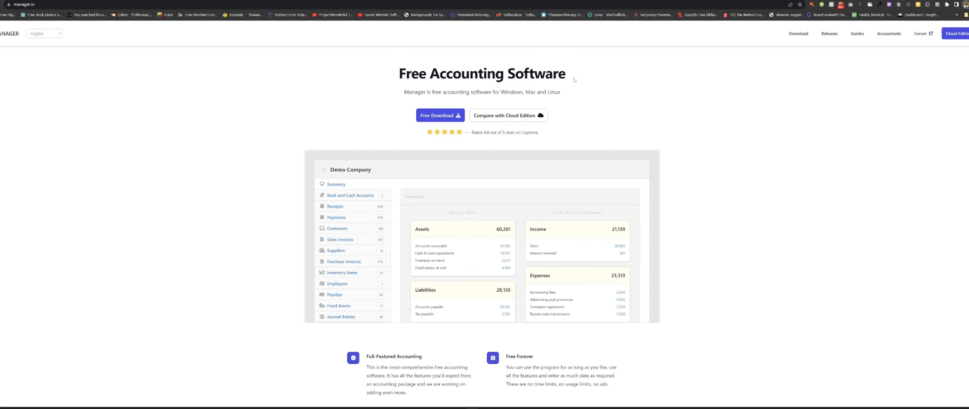
# Examine the Manager website's enlarged home page for its accounting features, free-use terms, offline work and platform support
pyautogui.scroll(-2, 392, 169)
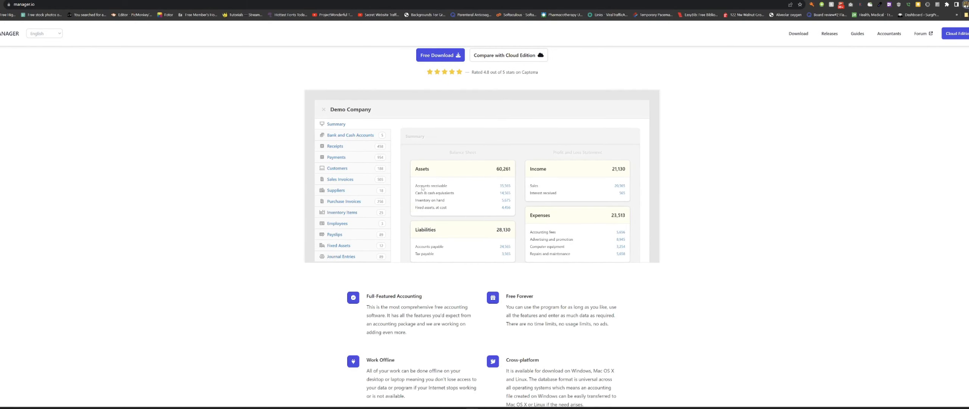
pyautogui.hotkey('ctrl', '+')
pyautogui.hotkey('ctrl', '+')
pyautogui.scroll(-3, 423, 188)
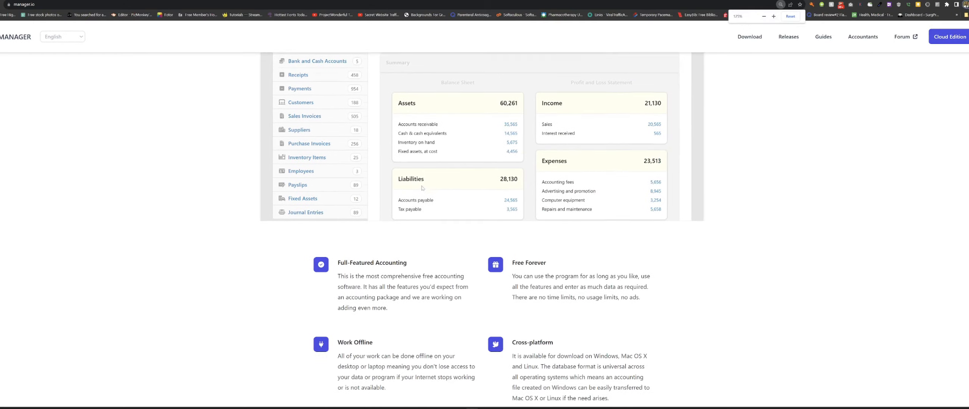
pyautogui.scroll(-2, 422, 188)
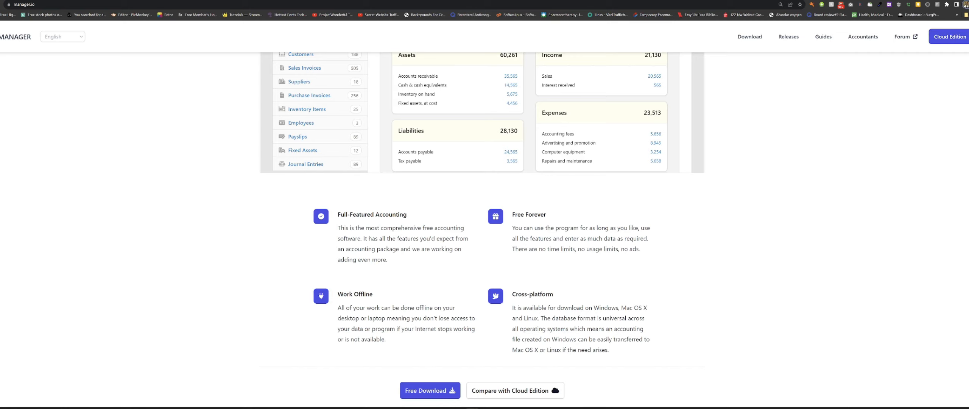
pyautogui.moveTo(338, 228); pyautogui.dragTo(464, 227)
pyautogui.moveTo(515, 215); pyautogui.dragTo(547, 215)
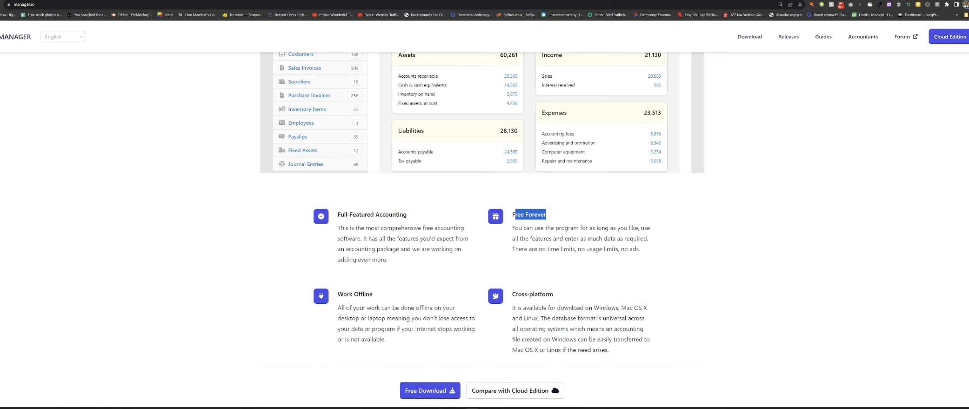
pyautogui.click(549, 264)
pyautogui.scroll(-2, 607, 203)
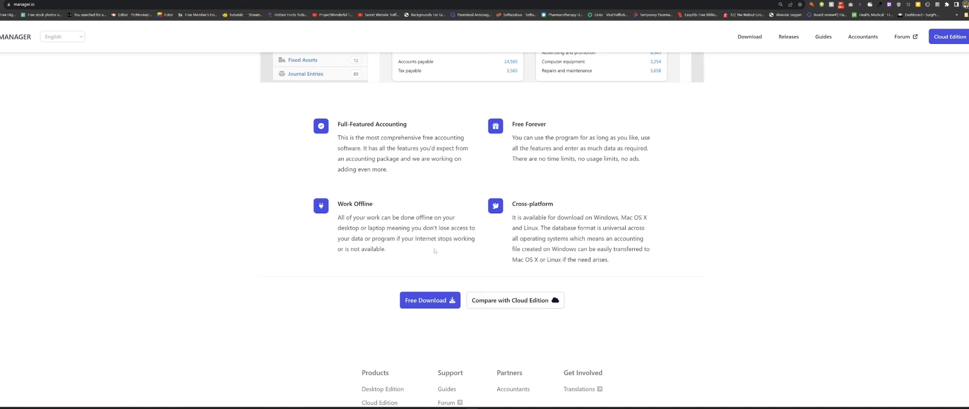
pyautogui.scroll(3, 595, 287)
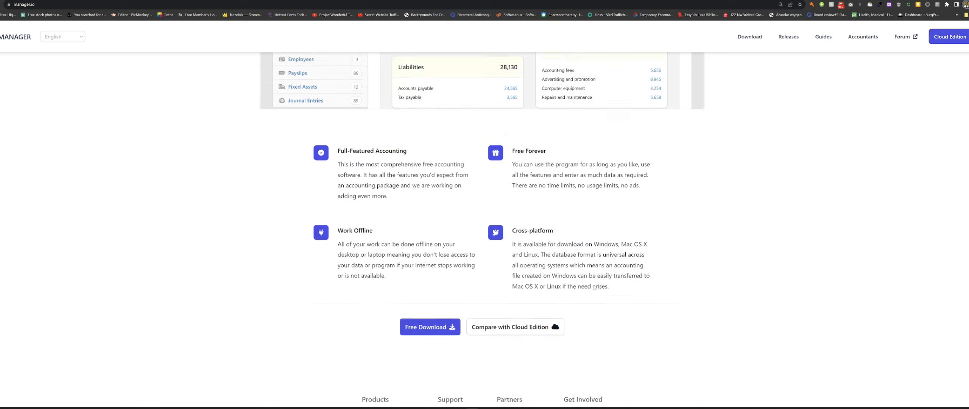